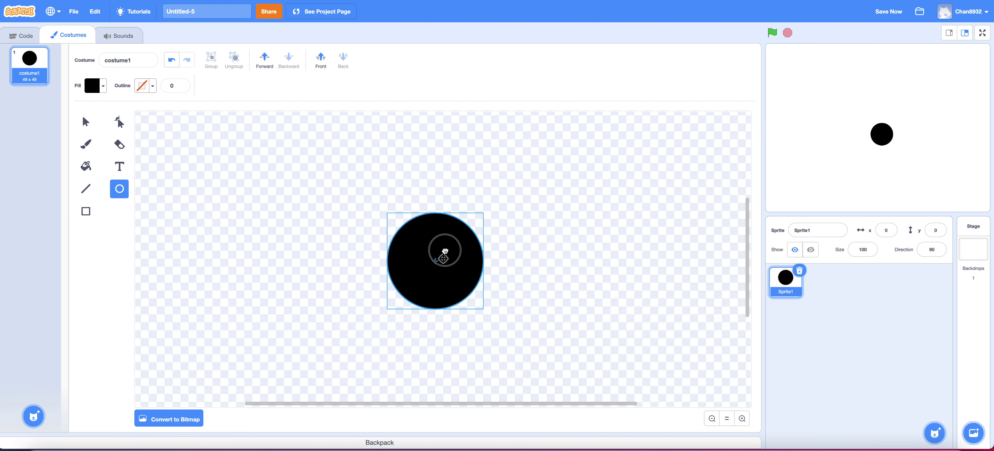
Step: Start the ball sprite's script with a "when green flag clicked" block and attach a forever loop
left_click(350, 187)
left_click(19, 36)
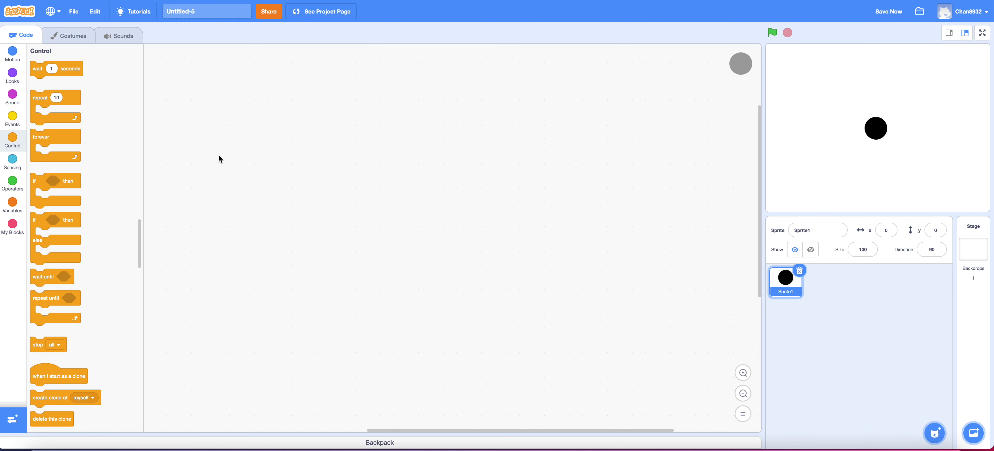
left_click(13, 118)
left_click_drag(70, 72, 251, 159)
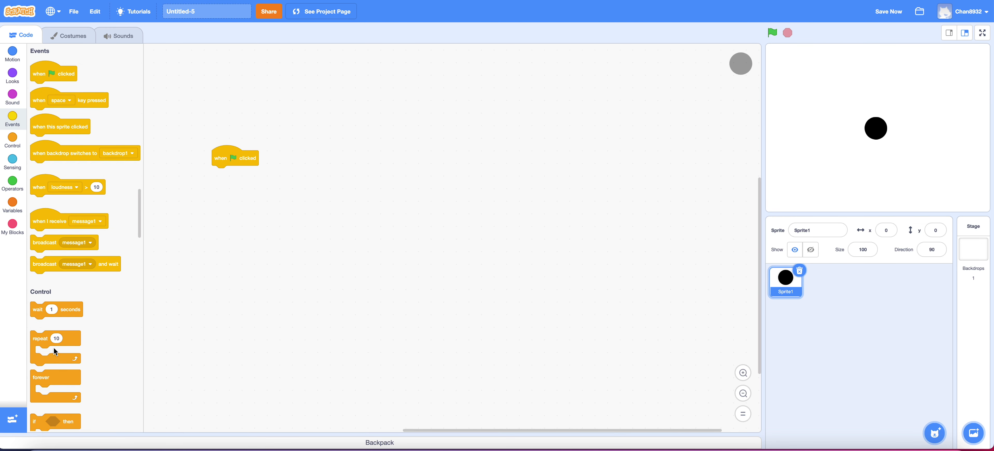
scroll(77, 352, "down", 2)
scroll(77, 352, "down", 1)
left_click_drag(76, 307, 255, 171)
Step: Fill the forever loop with four empty if-then blocks by duplicating the first one
scroll(132, 314, "down", 2)
left_click_drag(77, 296, 351, 197)
right_click(352, 197)
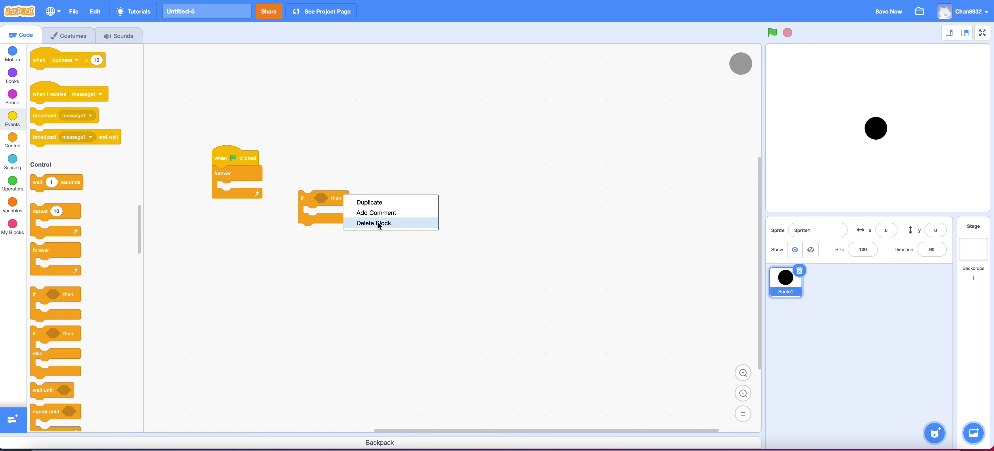
left_click(376, 200)
left_click(340, 224)
right_click(344, 194)
left_click(359, 199)
left_click(358, 227)
left_click_drag(334, 207, 253, 197)
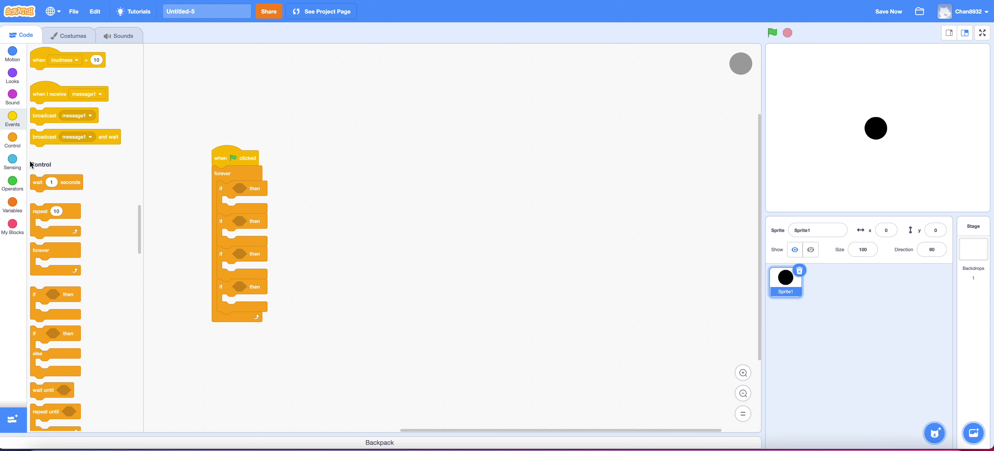
Step: Set the first if condition to "key up arrow pressed?" and the second to "key down arrow pressed?"
left_click(13, 161)
left_click_drag(41, 186, 246, 193)
left_click(257, 189)
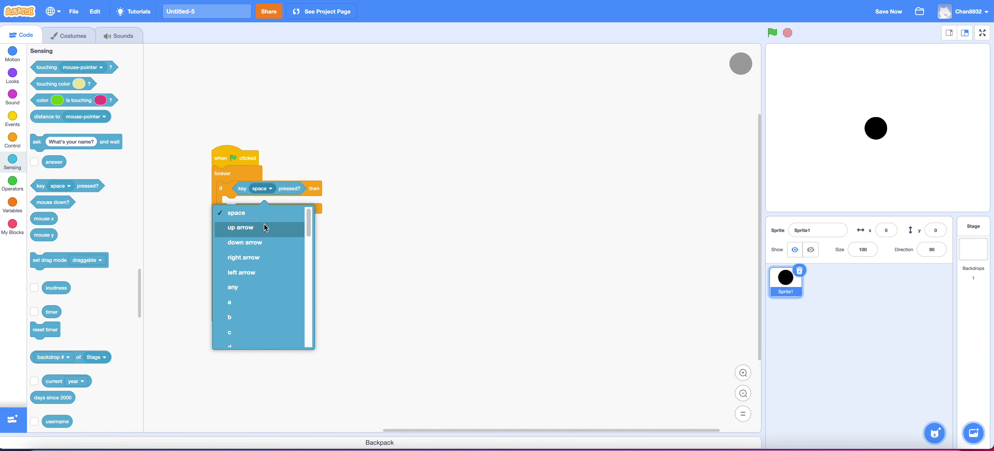
left_click(265, 226)
right_click(286, 188)
left_click(305, 199)
left_click(269, 226)
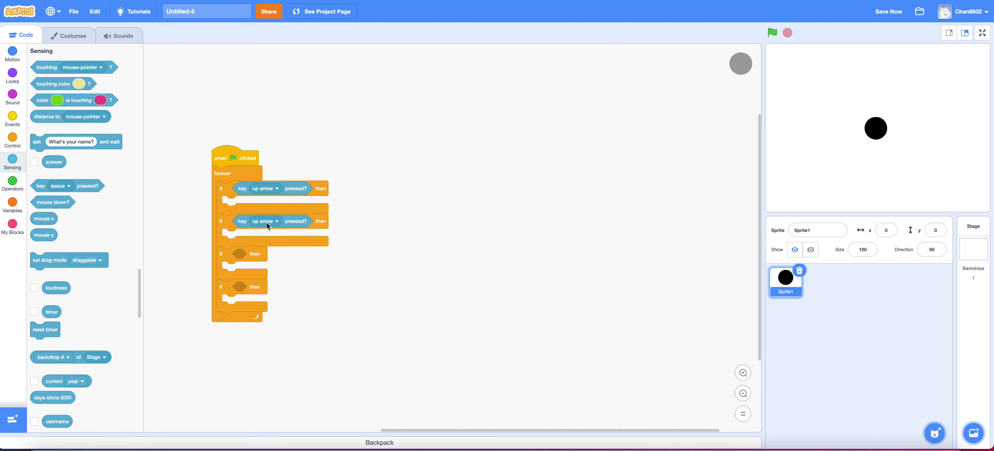
left_click(265, 224)
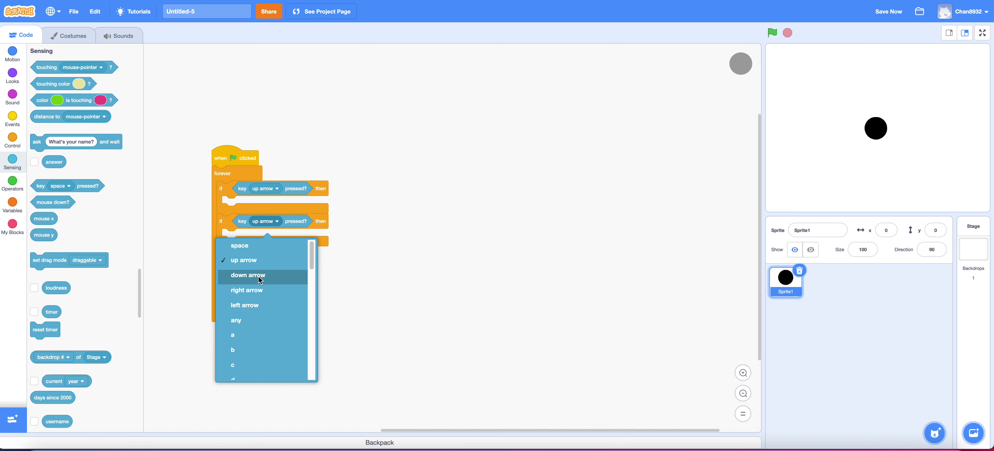
left_click(264, 275)
Step: Set the third if condition to "key right arrow pressed?" and the fourth to "key left arrow pressed?"
right_click(301, 225)
left_click(314, 232)
left_click(297, 257)
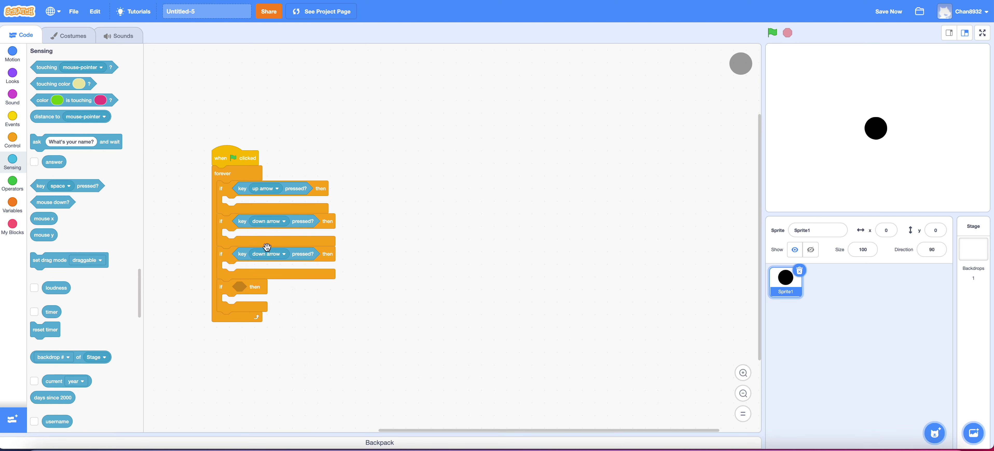
left_click(271, 255)
left_click(266, 322)
right_click(304, 253)
left_click(319, 261)
left_click(309, 288)
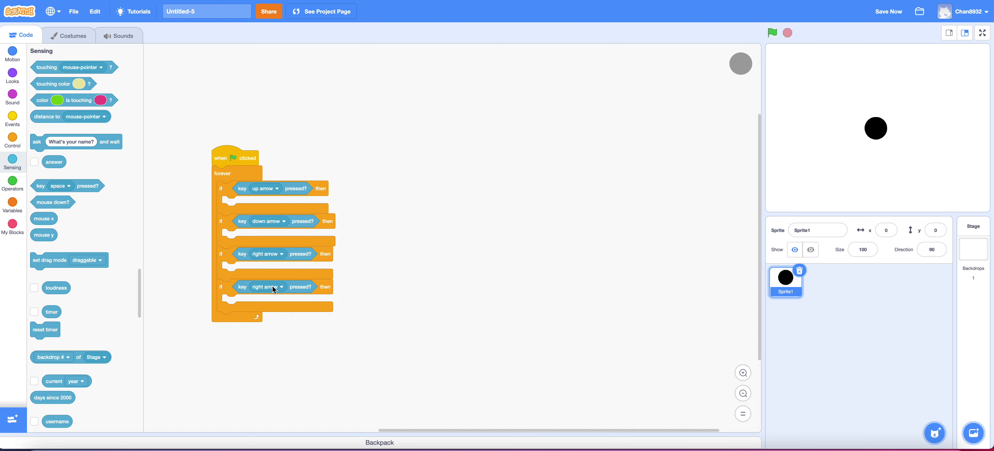
left_click(273, 288)
left_click(252, 201)
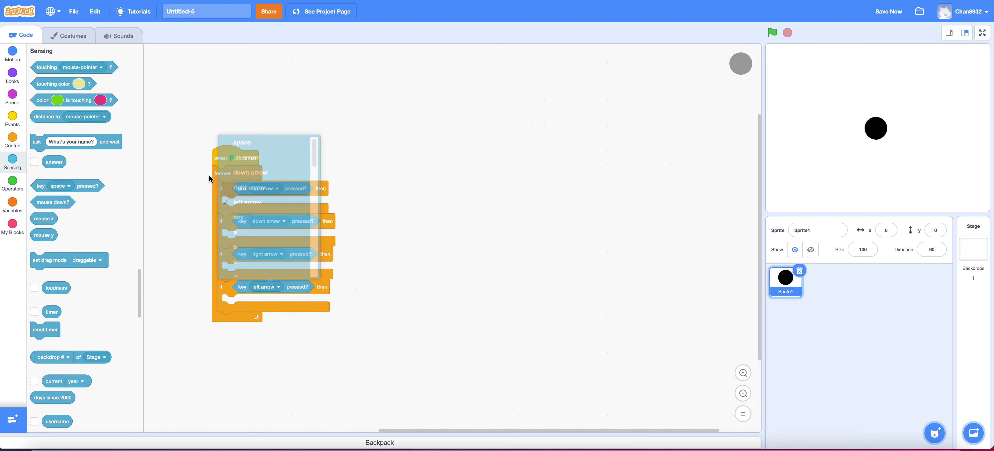
Step: Put "point in direction 90" and "move 10 steps" inside the right arrow condition
left_click(12, 54)
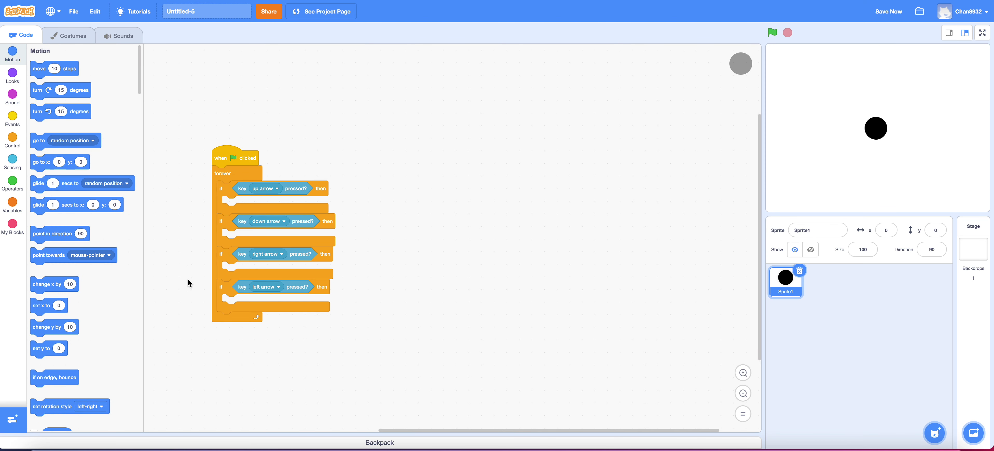
left_click_drag(43, 233, 232, 269)
left_click_drag(62, 73, 259, 266)
Step: Duplicate the direction and move blocks into the left arrow condition and set the copied direction to -90
right_click(256, 269)
left_click(281, 274)
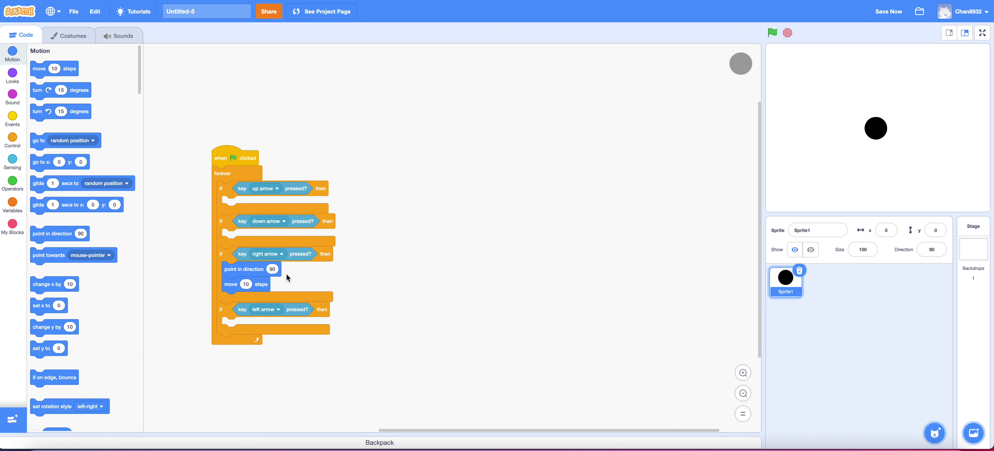
left_click(259, 325)
left_click(268, 325)
left_click(272, 324)
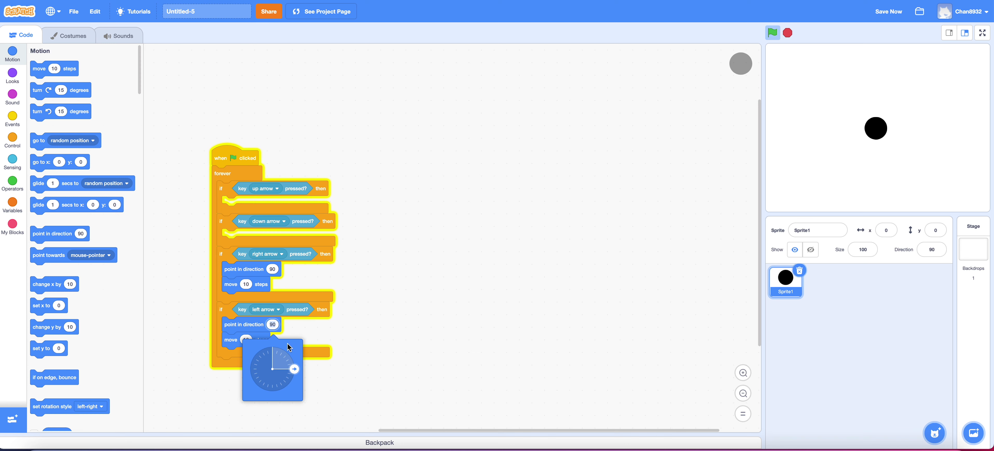
type("-90")
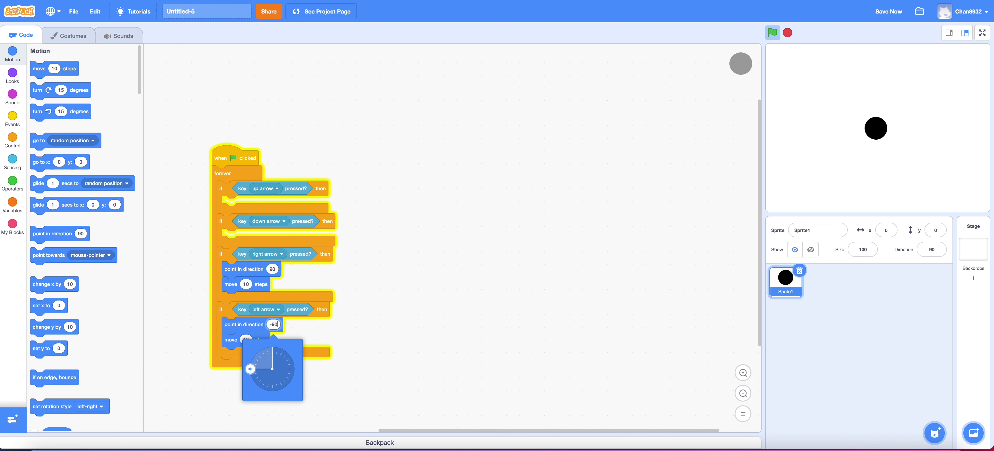
left_click(453, 242)
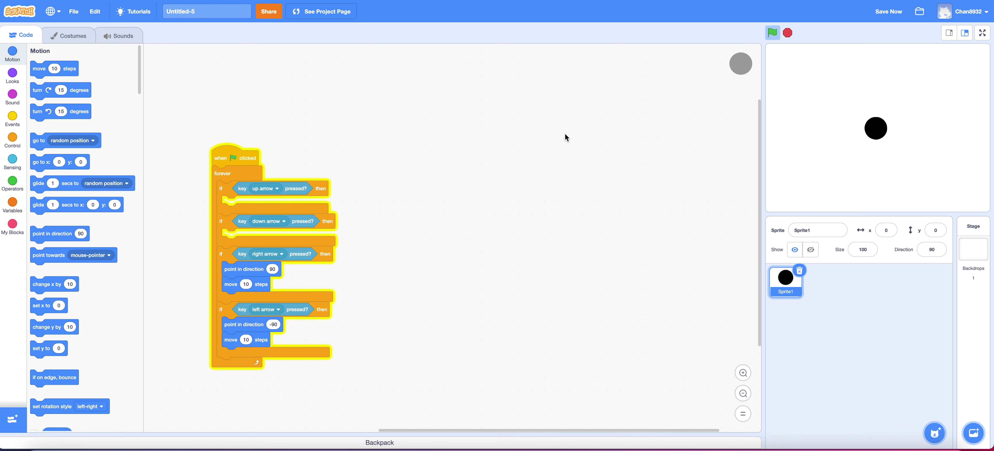
Step: Duplicate the right arrow's direction and move blocks into the down arrow condition and set the direction to 180
right_click(276, 269)
left_click(288, 277)
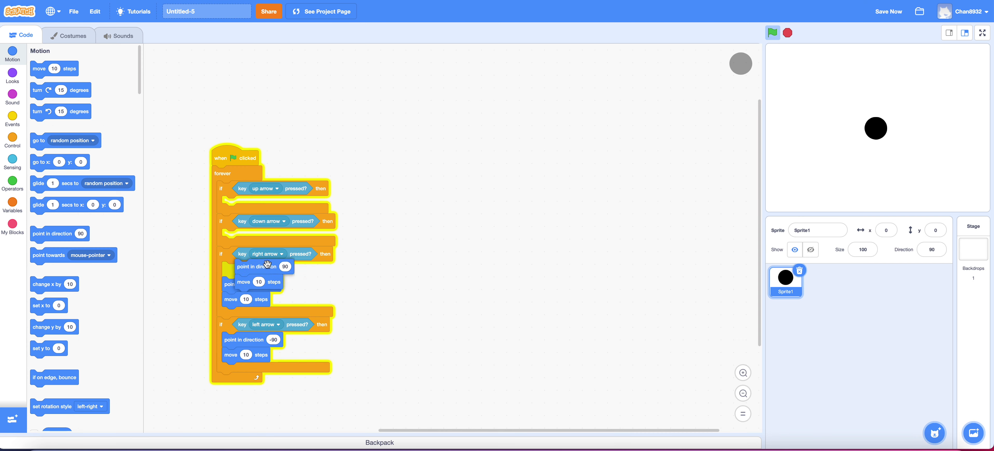
left_click(280, 233)
left_click(272, 236)
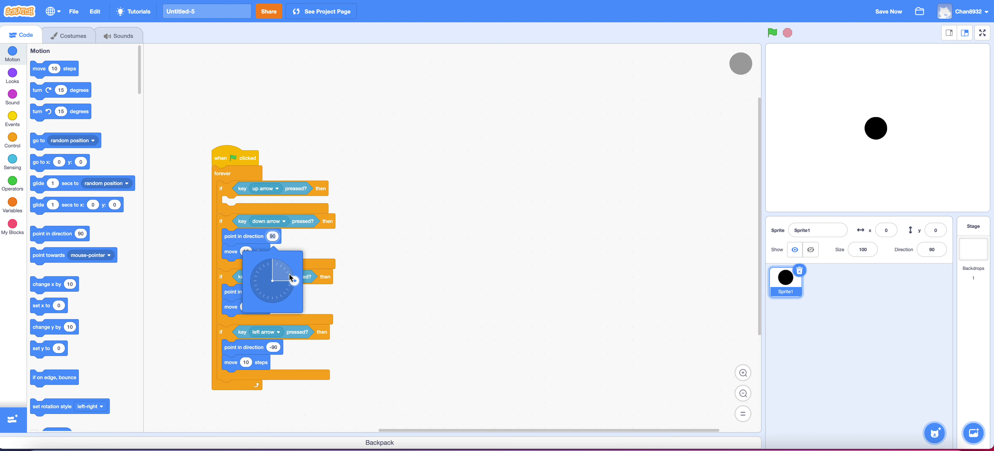
left_click_drag(295, 281, 275, 305)
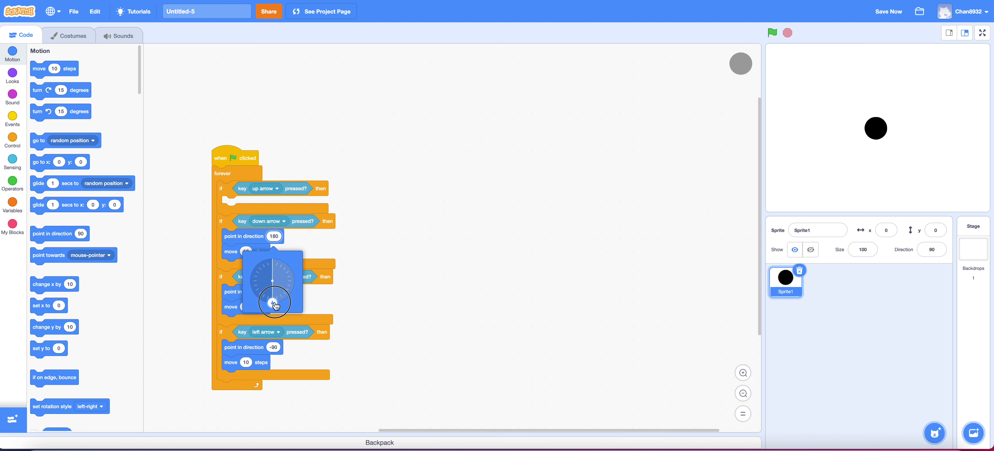
left_click(335, 249)
Step: Duplicate the down arrow's direction and move blocks into the up arrow condition and enter -180 as the direction
right_click(234, 237)
left_click(249, 245)
left_click(283, 204)
left_click(276, 203)
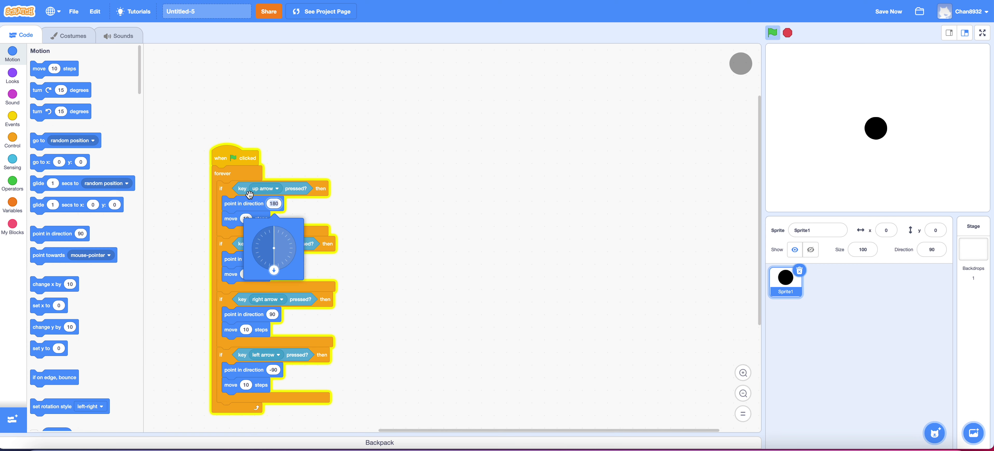
type("-180")
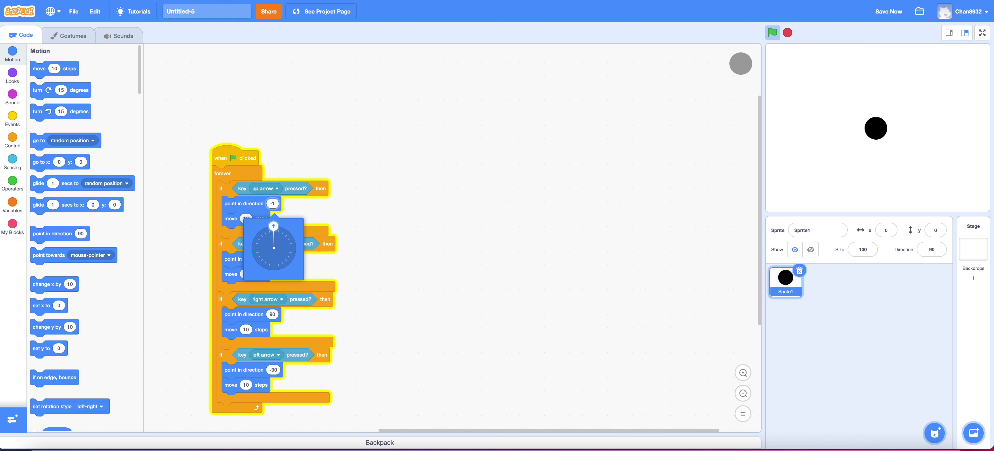
left_click(407, 154)
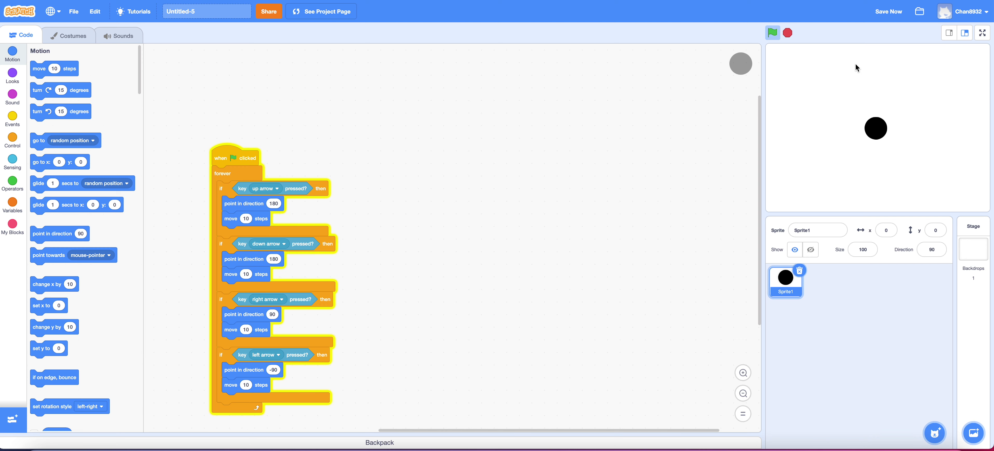
Step: Run the project, test the ball's movement with the up arrow, and stop it
left_click(773, 32)
key("Up")
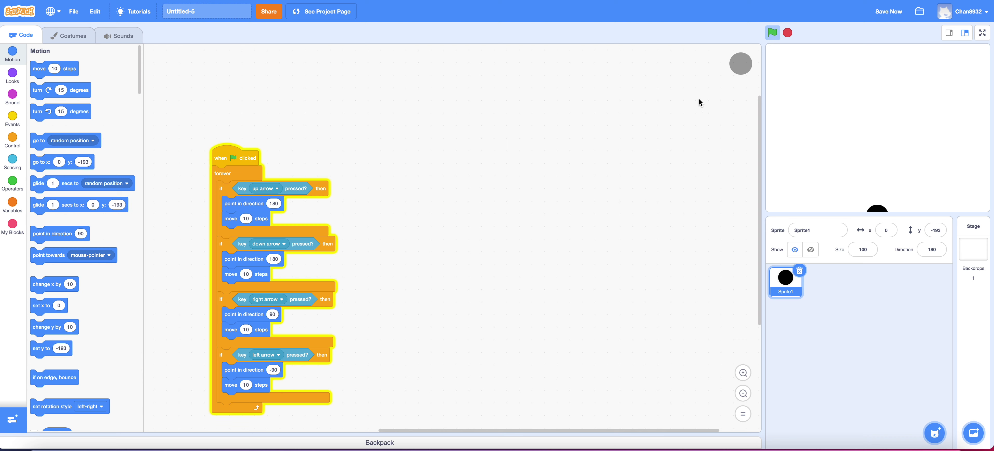
left_click(789, 34)
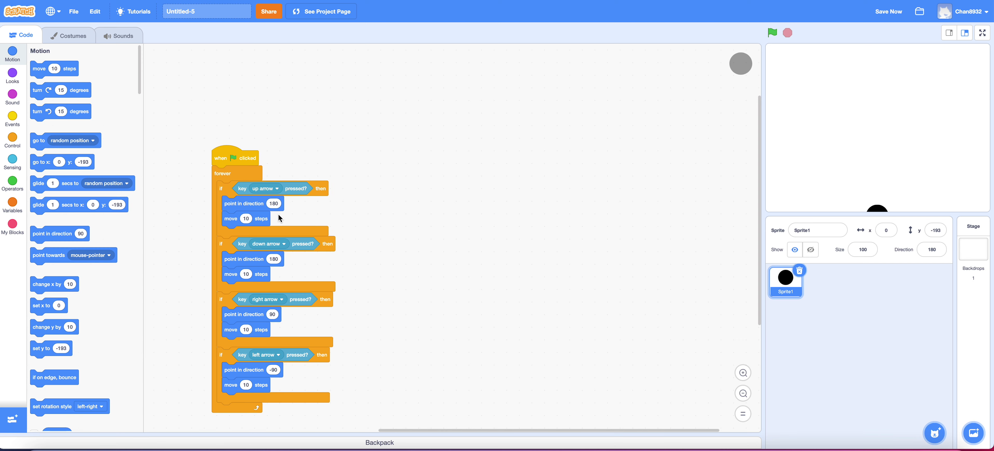
Step: Try to set the up arrow's direction to -180 again and run the project
left_click(275, 259)
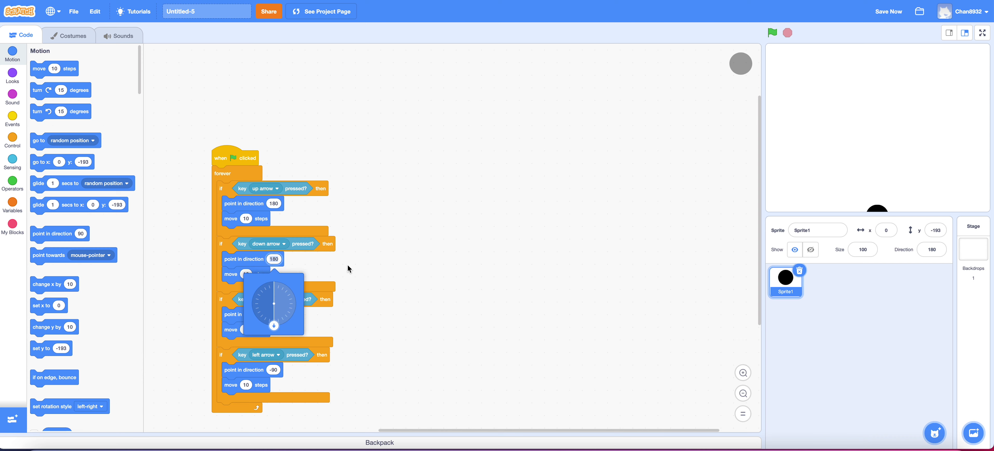
left_click(275, 203)
type("-180")
left_click(413, 158)
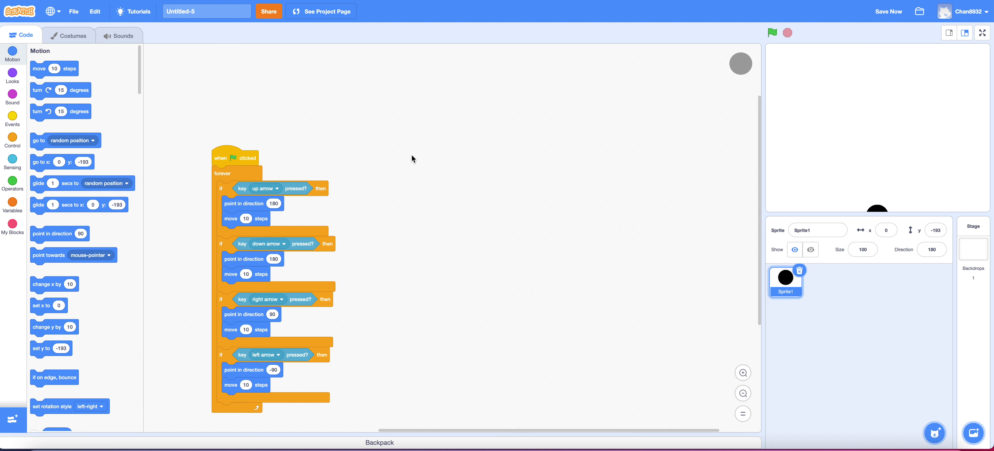
left_click(773, 33)
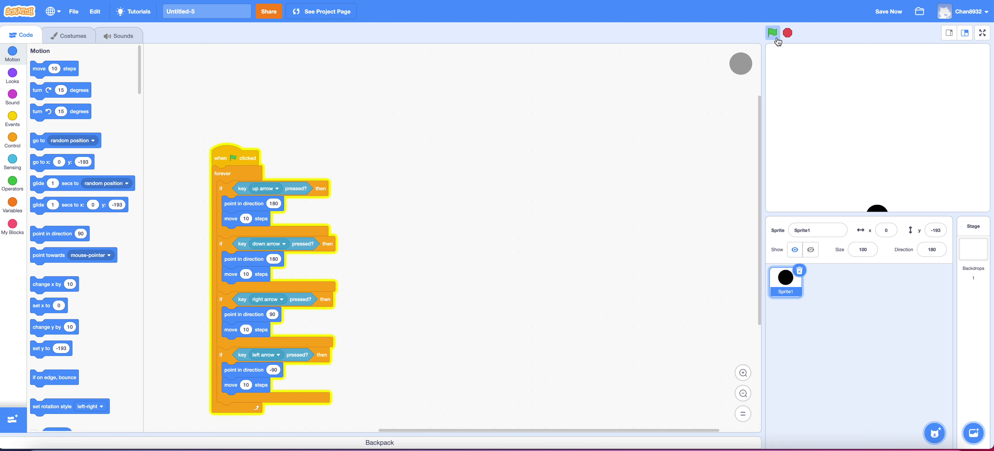
Step: Stop the project and set the direction in the up arrow condition to 0
left_click(787, 34)
left_click(274, 203)
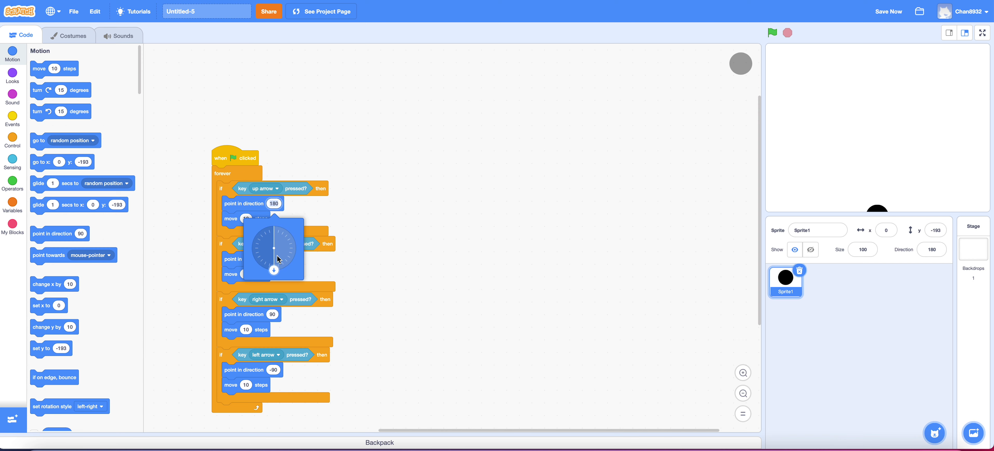
left_click_drag(276, 270, 272, 223)
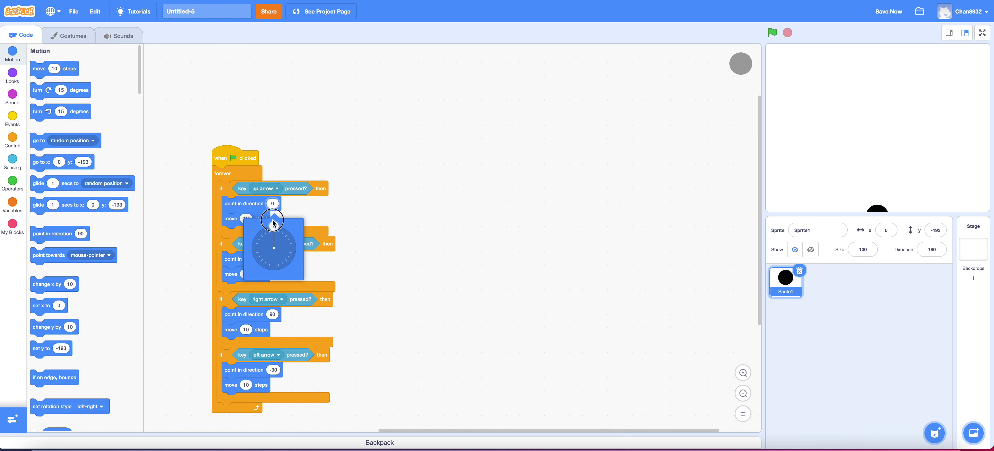
left_click(497, 176)
Step: Run the project and test the ball's movement in all four directions with the arrow keys
left_click(773, 32)
key("Up")
key("Left")
key("Right")
key("Up")
key("Down")
key("Left")
key("Left")
key("Up")
key("Up")
Step: Try a size of 75 for the ball sprite
left_click(849, 245)
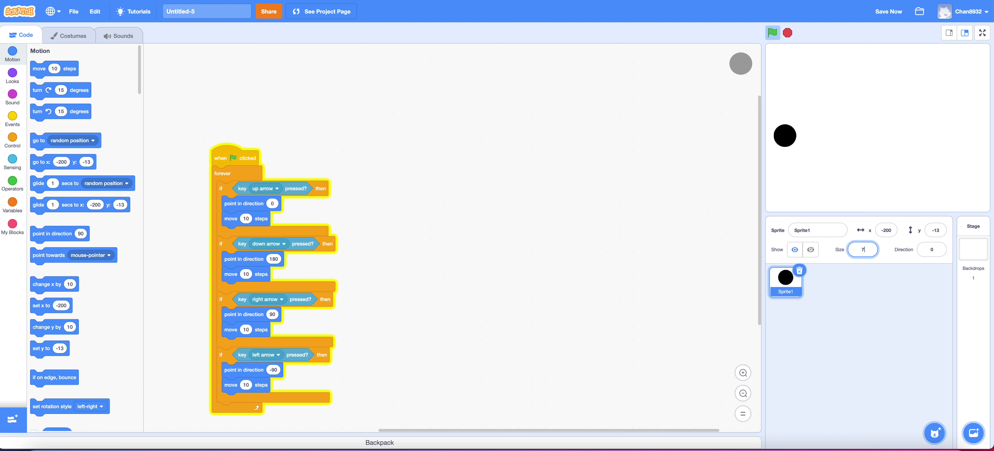
type("75")
key("Return")
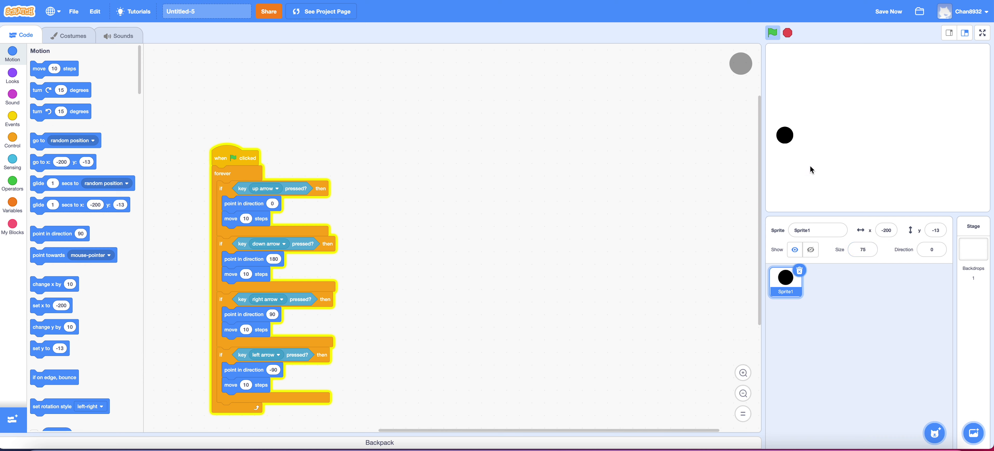
Step: Set the ball sprite's size to 50
left_click(866, 249)
type("50")
key("Return")
Step: Paint a new sprite with a tall black rectangle about 44 by 260, reaching down from the stage's upper edge
mouse_move(935, 433)
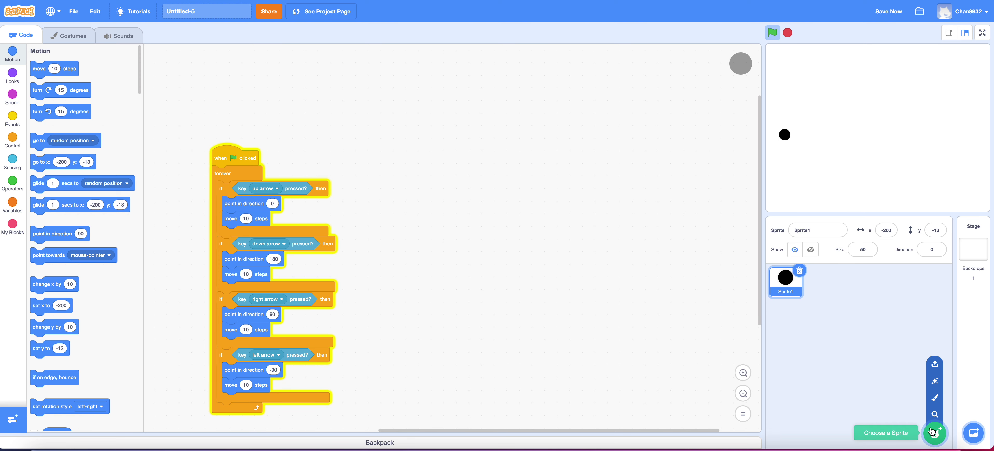
left_click(935, 397)
left_click(88, 214)
left_click_drag(373, 176, 390, 299)
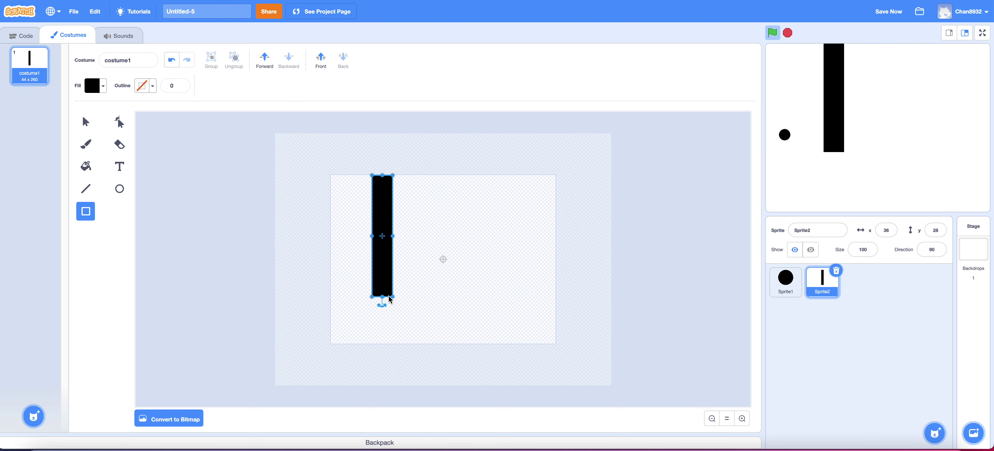
Step: Copy the black bar and place the duplicate lower and to its right, extending past the stage's lower edge
key("ctrl+a")
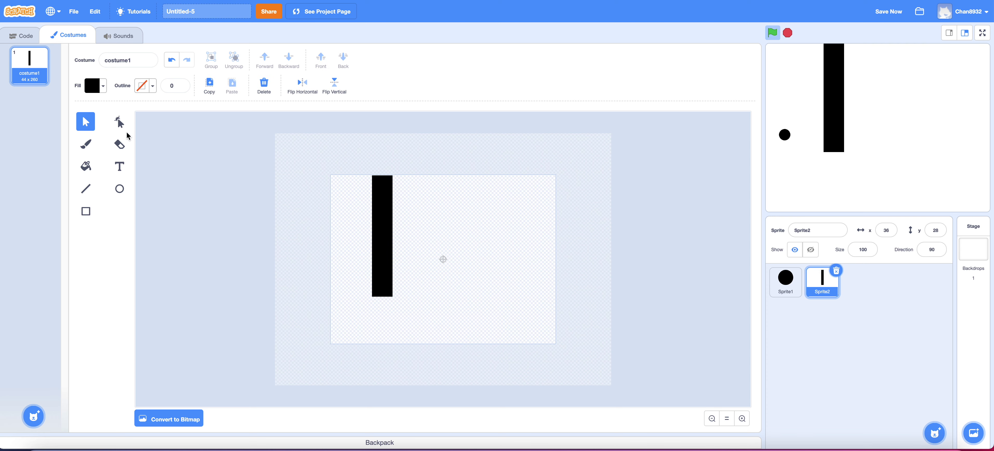
left_click(83, 215)
left_click(79, 121)
left_click(385, 213)
key("ctrl+c")
key("ctrl+v")
left_click_drag(386, 239, 439, 279)
left_click_drag(385, 241, 440, 305)
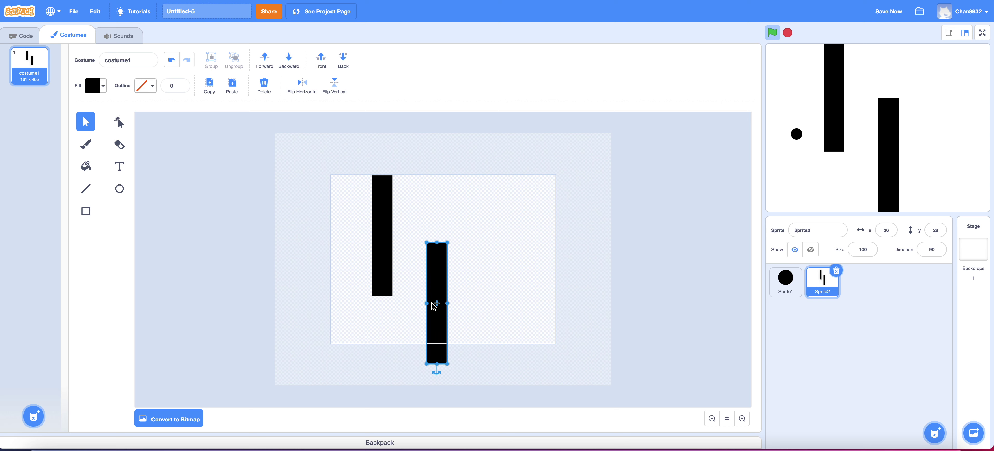
Step: Paste a third black bar and place it to the right of the other two, extending slightly past the stage's upper edge
key("ctrl+v")
left_click(408, 238)
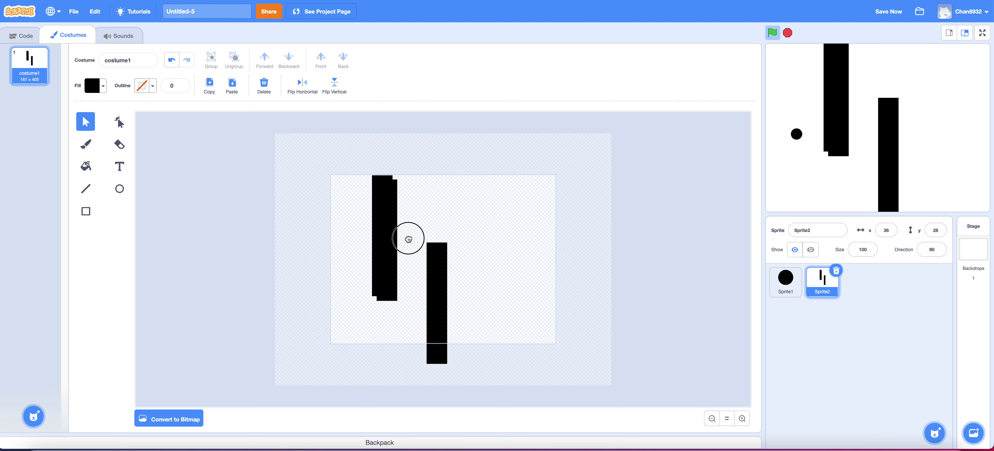
left_click_drag(393, 238, 393, 238)
key("shift+Right")
key("shift+Right")
key("shift+Right")
key("shift+Right")
key("shift+Right")
key("shift+Right")
key("shift+Right")
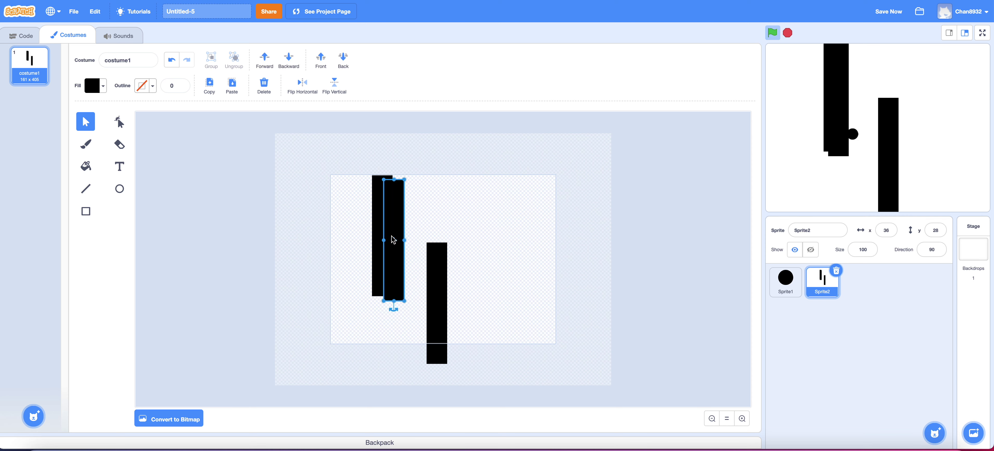
key("shift+Right")
key("shift+Right")
key("shift+Right")
key("shift+Right")
key("shift+Right")
key("shift+Right")
key("shift+Right")
key("shift+Right")
key("shift+Right")
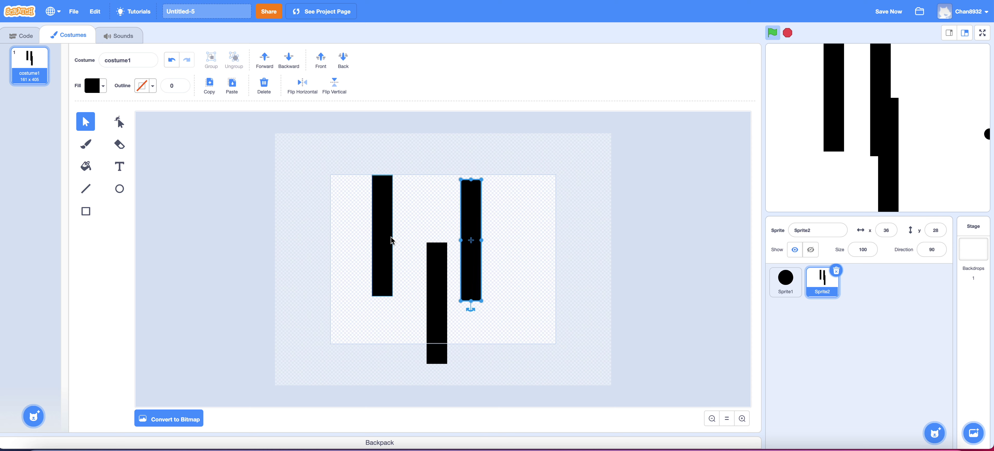
key("shift+Up")
key("shift+Up")
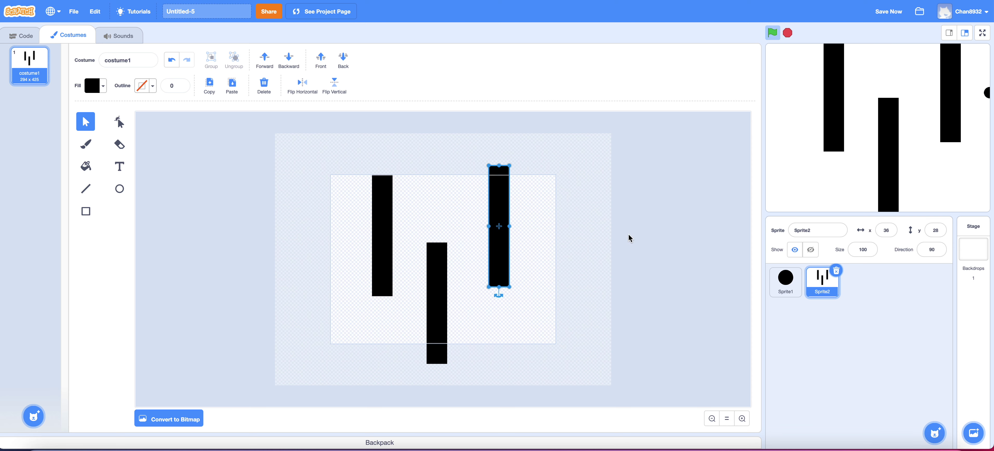
Step: Draw a green goal circle near the stage's lower-right corner, filled with color 35, saturation 100 and brightness 100
left_click(119, 188)
left_click(102, 86)
left_click_drag(63, 193, 84, 194)
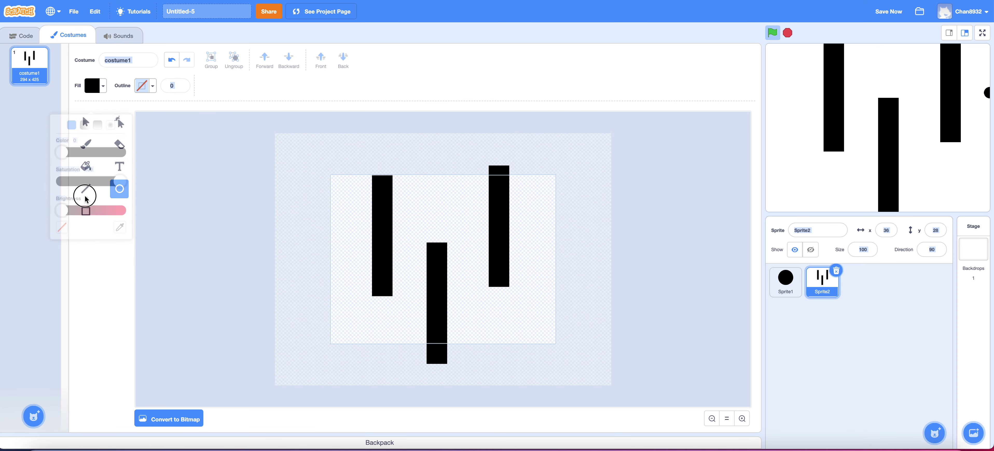
left_click(106, 90)
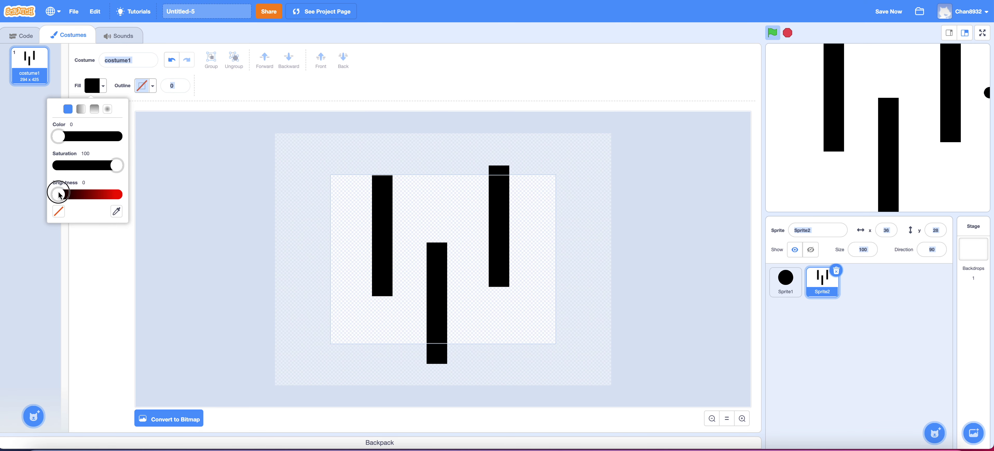
left_click_drag(58, 193, 115, 194)
left_click_drag(62, 140, 81, 138)
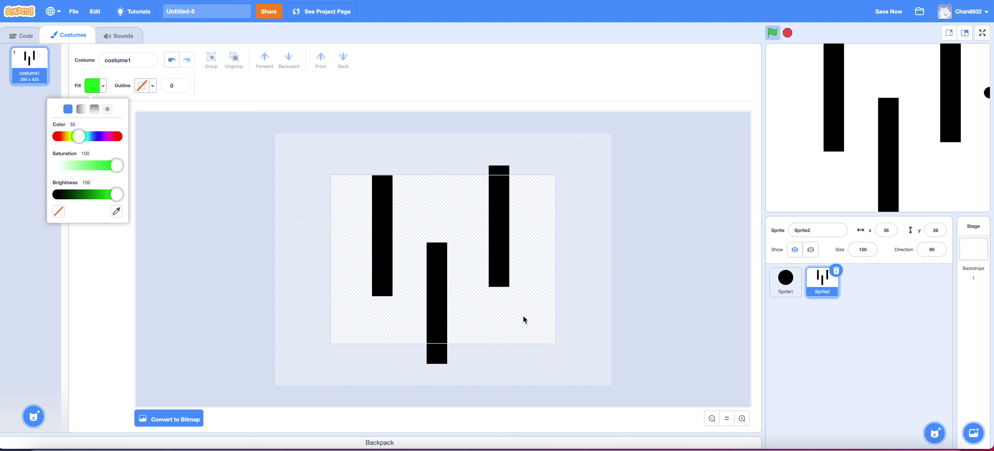
left_click_drag(524, 318, 547, 339)
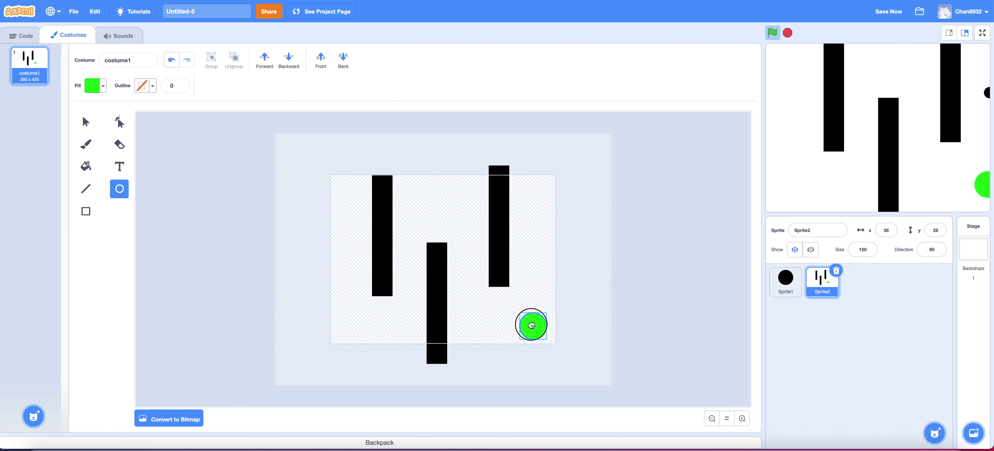
Step: Add an empty if-then block at the end of the forever loop in the ball sprite's script
left_click(784, 281)
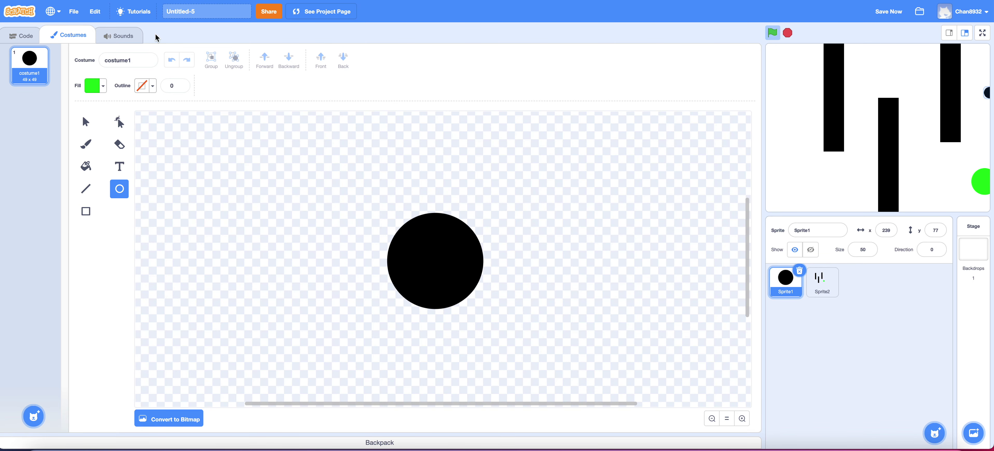
left_click(20, 35)
left_click_drag(426, 182, 568, 143)
left_click_drag(485, 154, 489, 145)
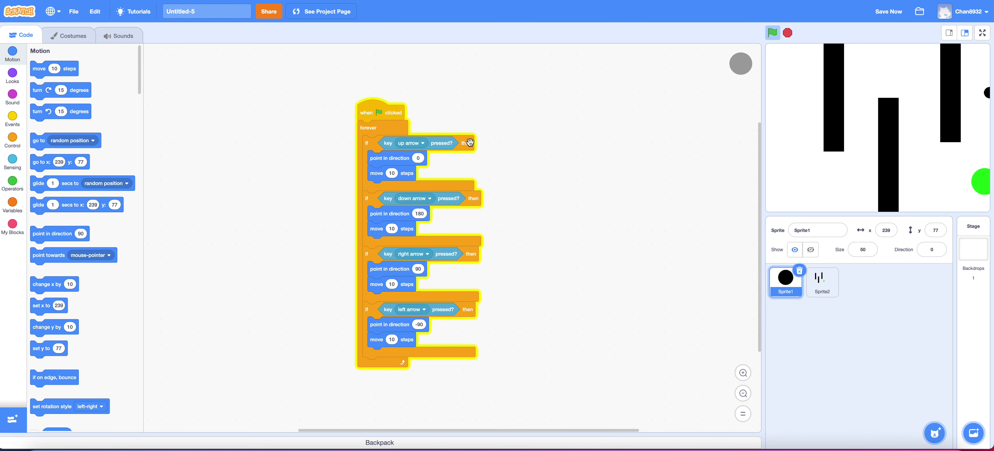
left_click(11, 84)
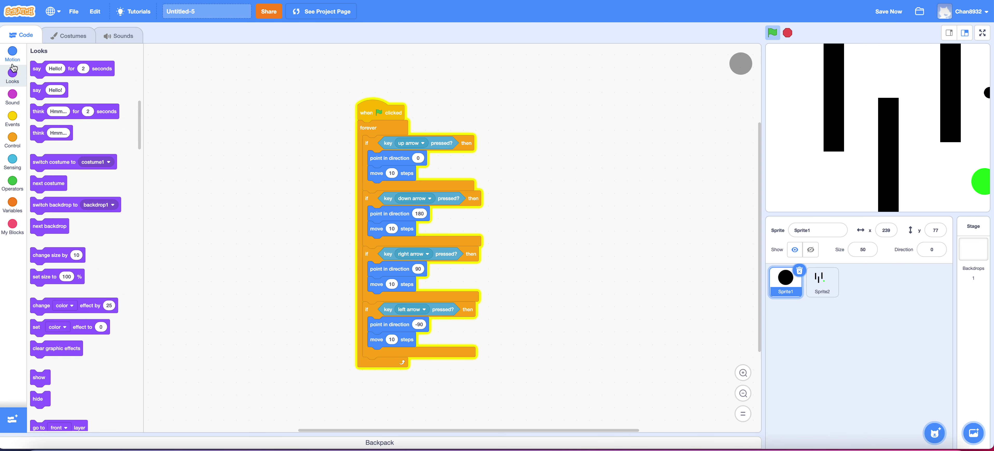
left_click(16, 173)
left_click(12, 139)
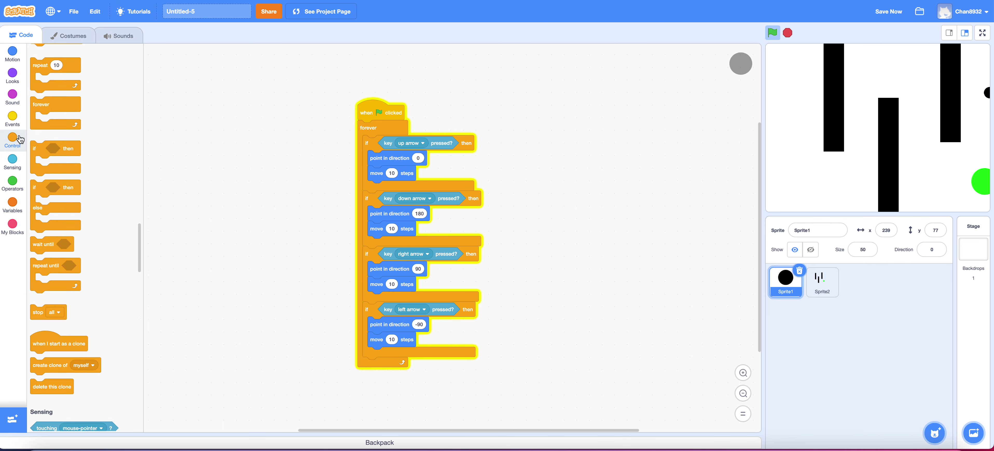
left_click_drag(74, 183, 410, 370)
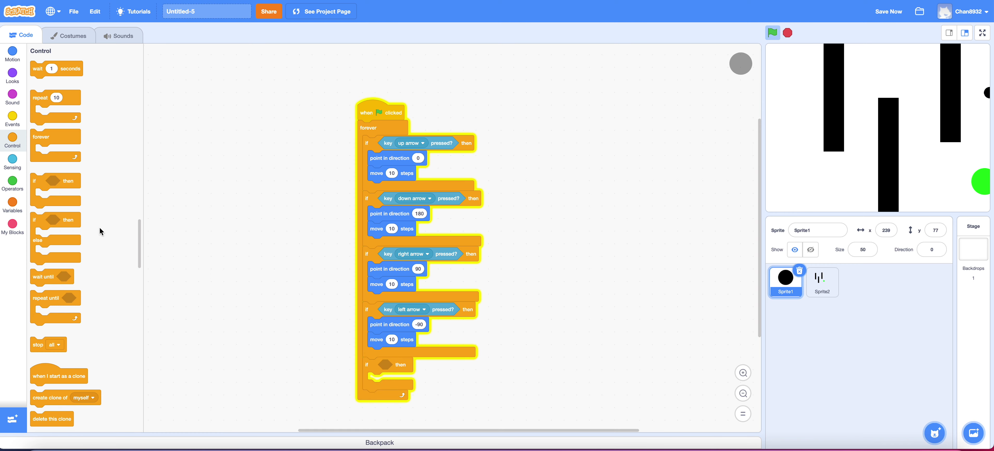
Step: Give the empty if block a touching color condition and sample the walls' black for it
left_click(8, 173)
left_click_drag(47, 82, 400, 364)
left_click(426, 365)
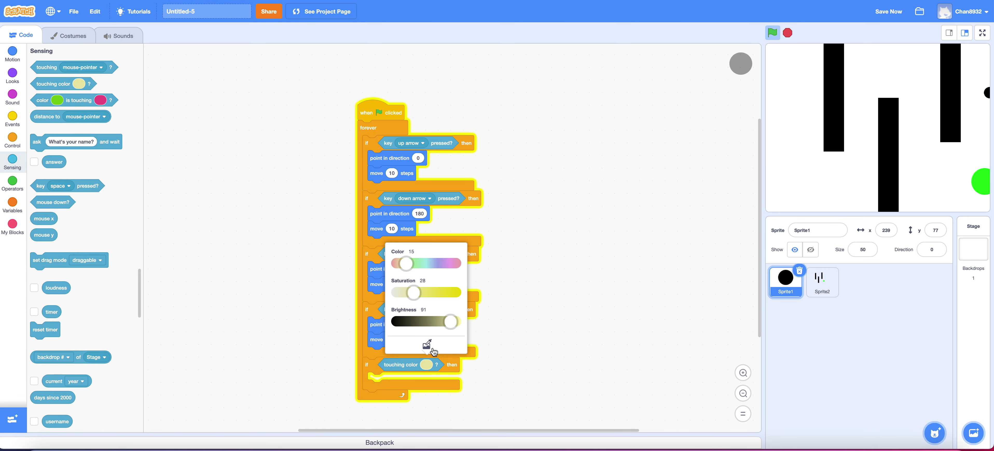
left_click(426, 350)
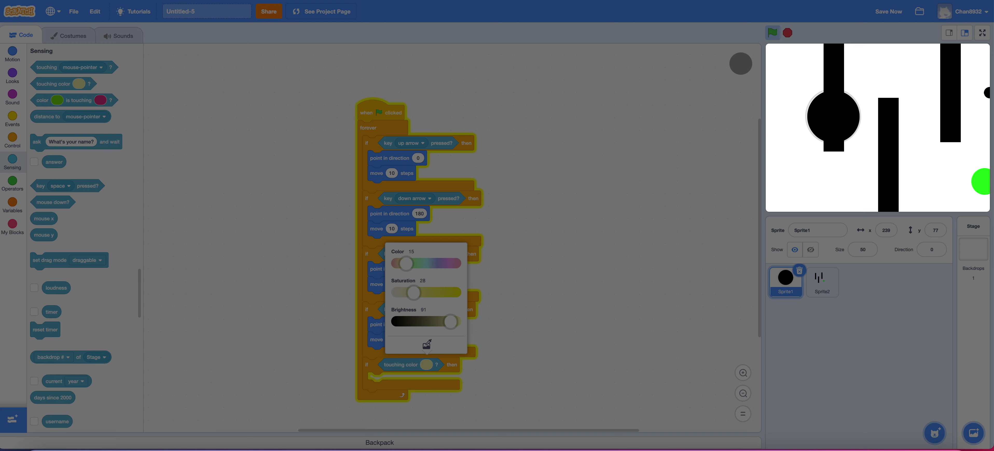
left_click(835, 118)
left_click(648, 327)
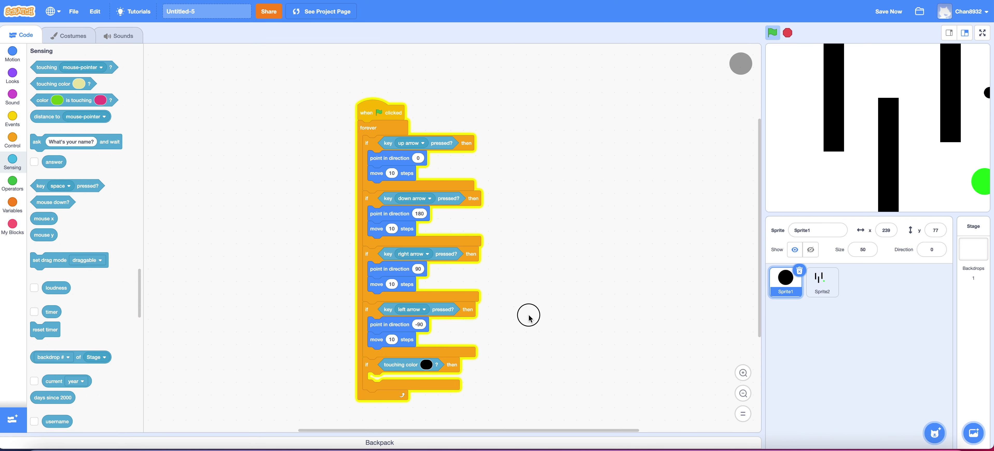
Step: Make the ball move -10 steps inside the if block that tests for touching black
scroll(527, 309, "down", 1)
left_click(7, 49)
left_click_drag(47, 68, 392, 358)
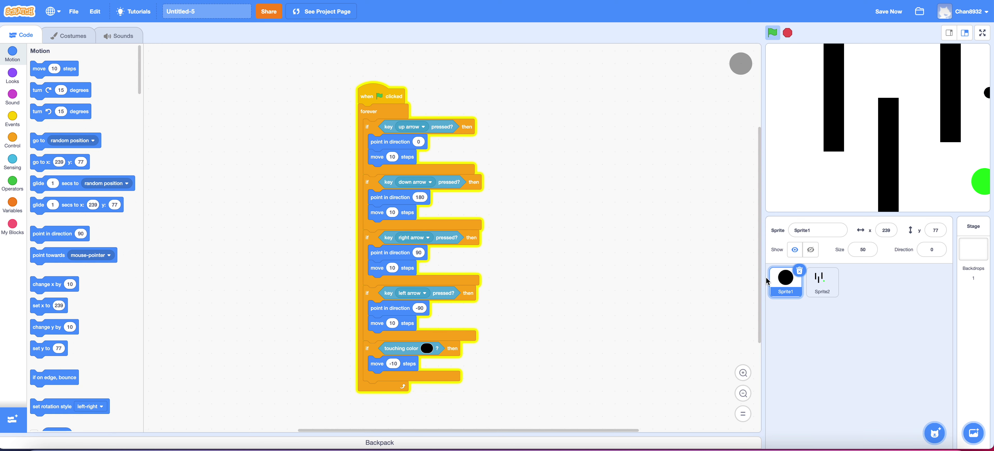
Step: Set the wall sprite's position to x 0 and y 0
left_click(822, 281)
left_click(866, 228)
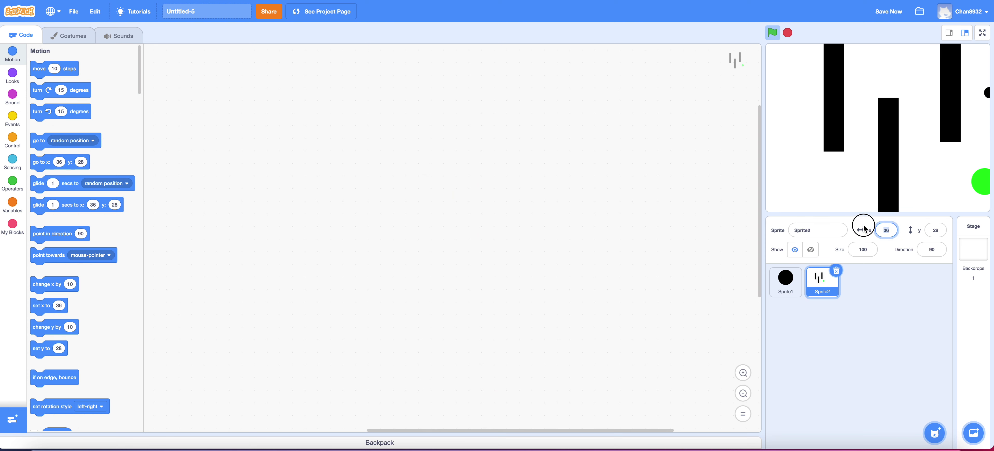
left_click(938, 234)
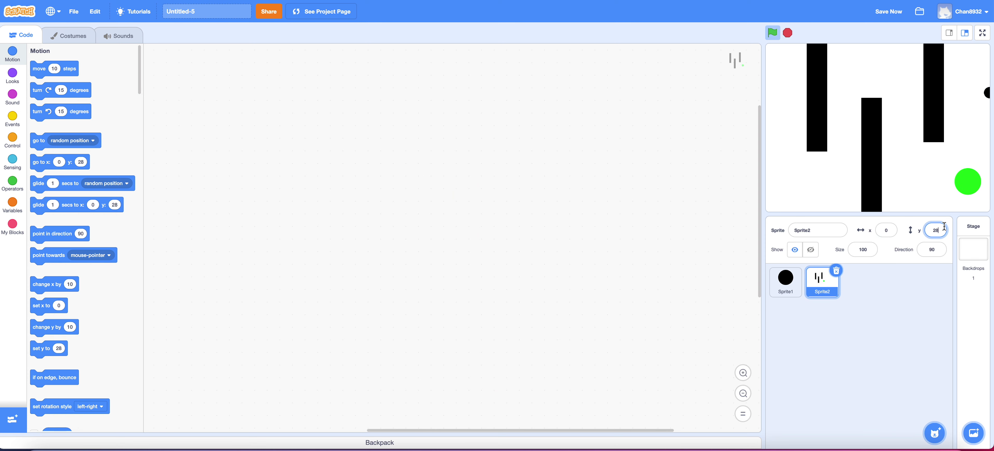
type("0")
left_click(853, 332)
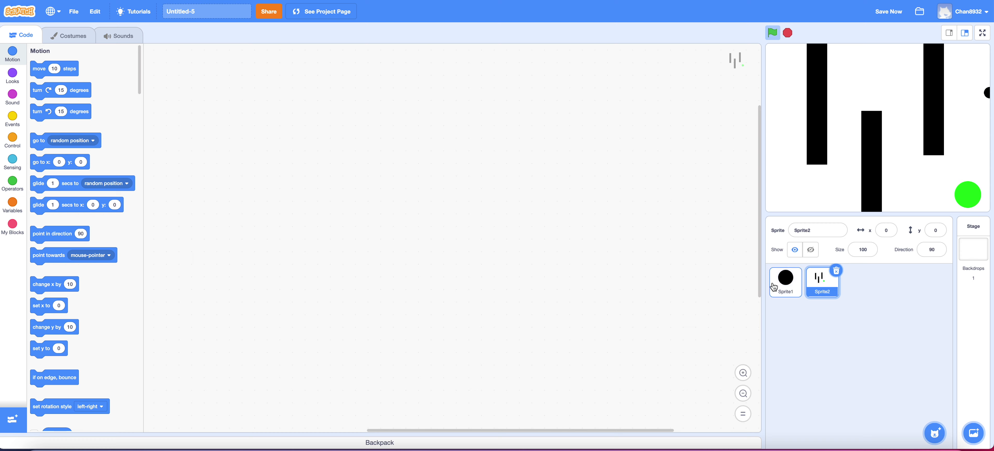
Step: Return to the ball sprite's code and delete the default variable "my variable"
left_click(786, 278)
left_click(11, 215)
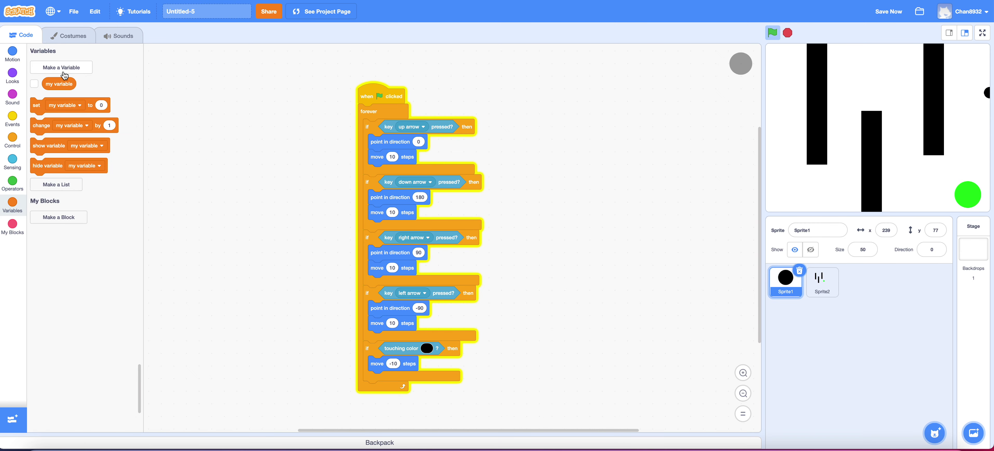
right_click(59, 91)
left_click(78, 97)
Step: Create a variable "level" for all sprites, hide its stage readout, and set it to 1 before the ball script's forever loop
left_click(61, 68)
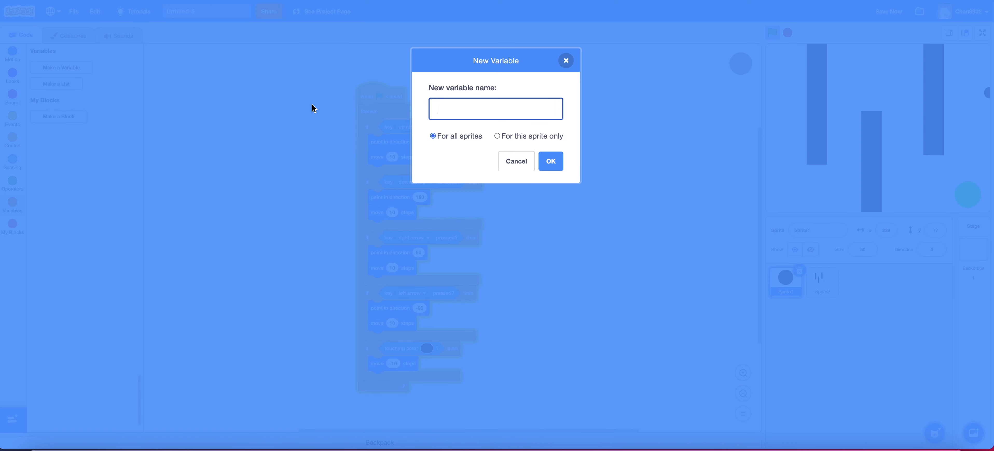
type("level")
left_click(544, 158)
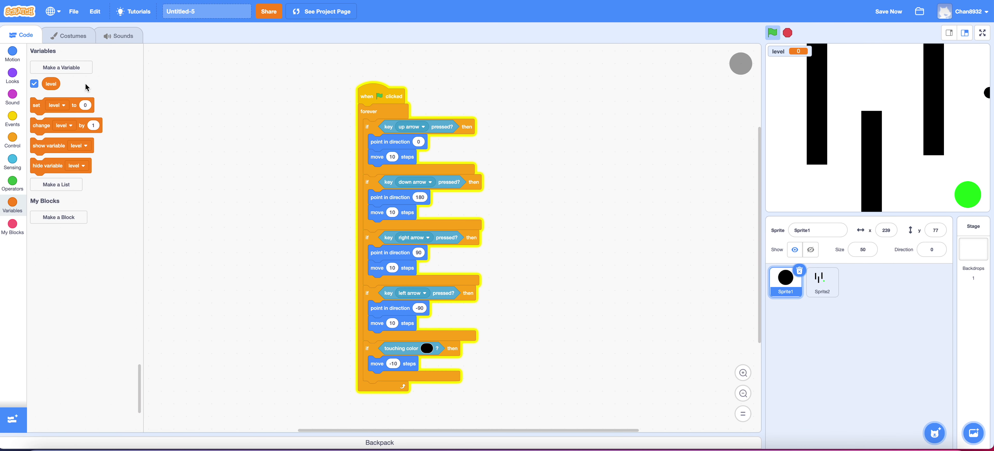
left_click_drag(41, 101, 408, 106)
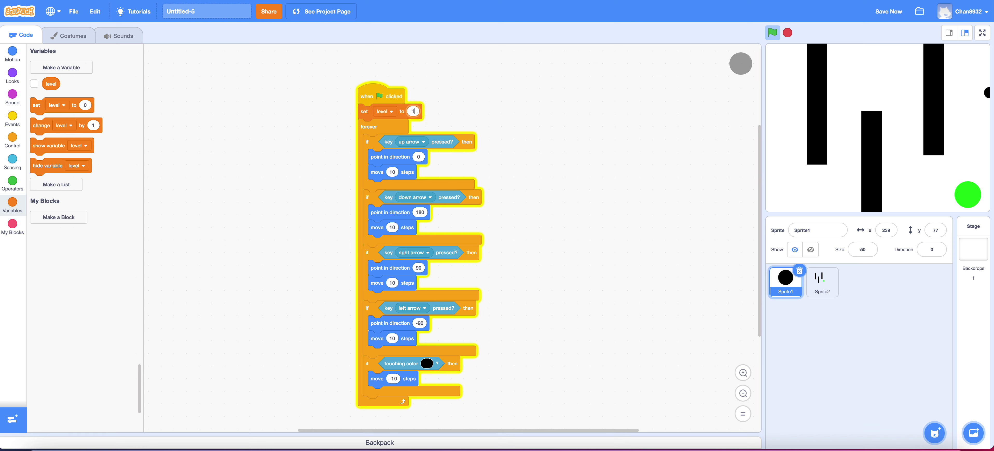
Step: Duplicate the touching-black if block and attach the copy directly beneath it inside the forever loop
scroll(493, 232, "down", 3)
right_click(442, 241)
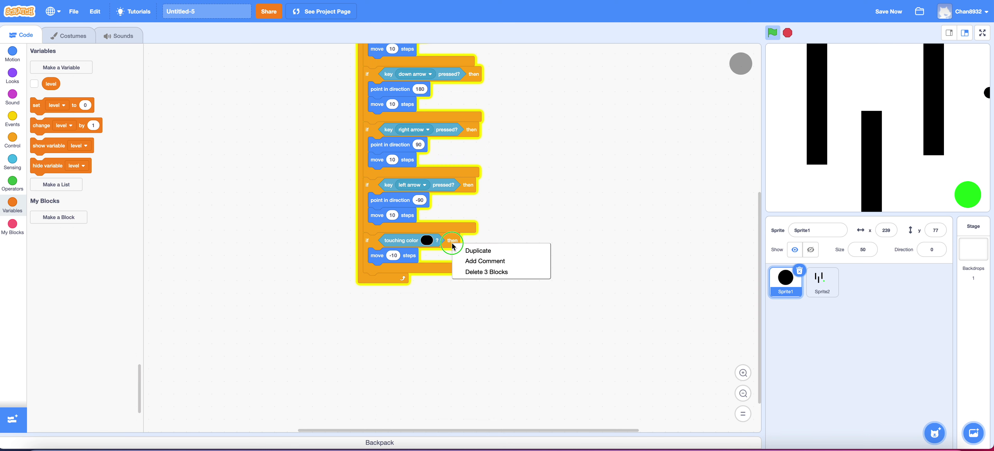
left_click(479, 259)
left_click(529, 242)
right_click(454, 242)
left_click(469, 246)
left_click(452, 285)
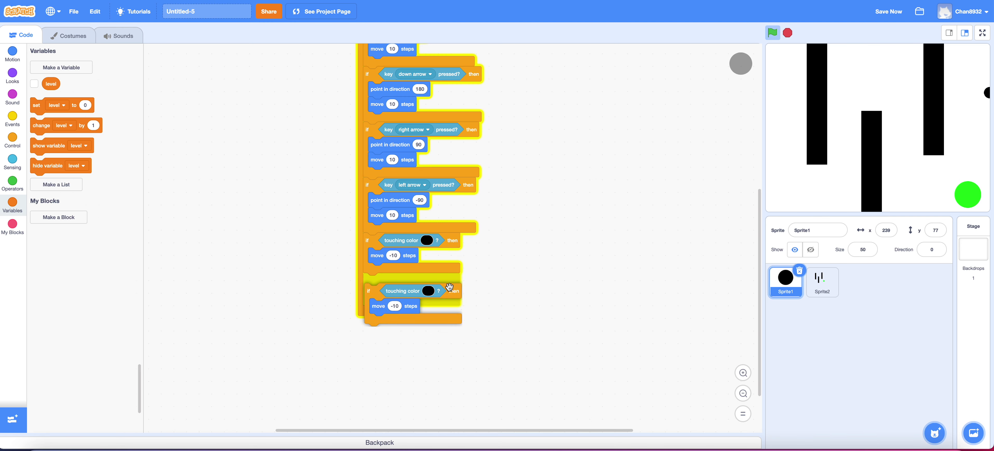
Step: In the duplicated if block, sample the goal circle's green as the touching color and replace the move block with change level by 1
left_click(427, 281)
left_click(427, 399)
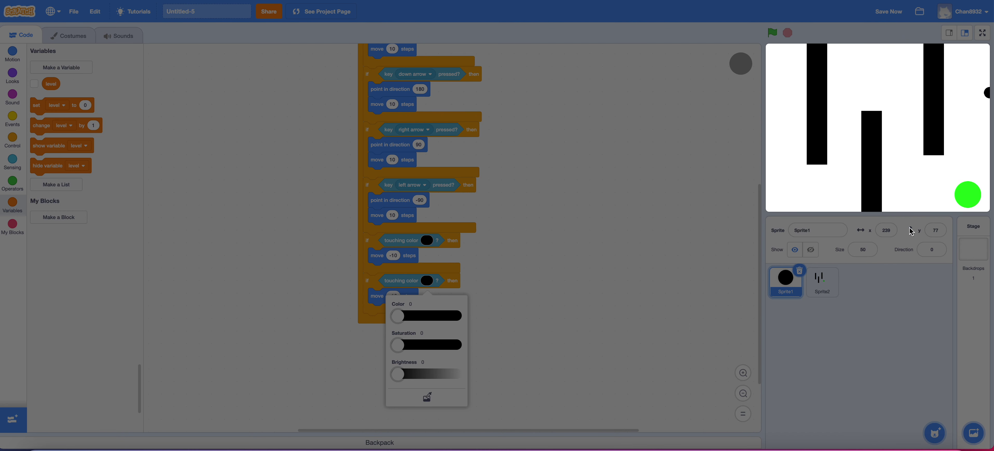
left_click(966, 193)
left_click(444, 294)
left_click_drag(397, 296, 89, 239)
left_click_drag(75, 125, 413, 296)
Step: Broadcast a new message named "newLevel" after the change level block in the touching-green condition
left_click(12, 140)
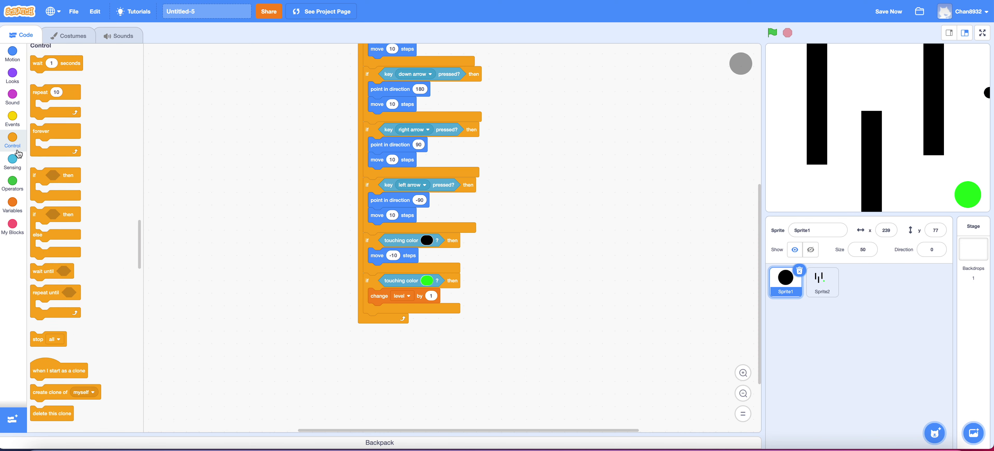
scroll(80, 71, "up", 3)
left_click_drag(48, 99, 372, 310)
left_click(424, 310)
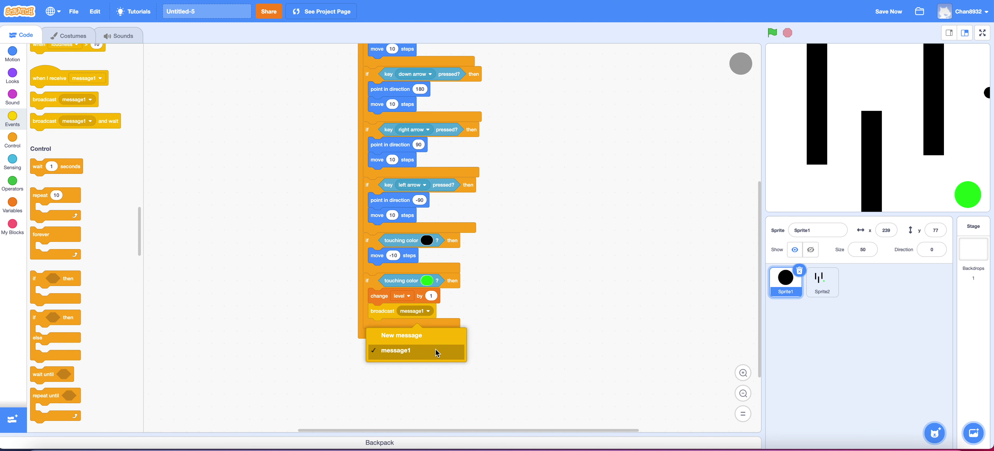
left_click(432, 333)
type("newLevel")
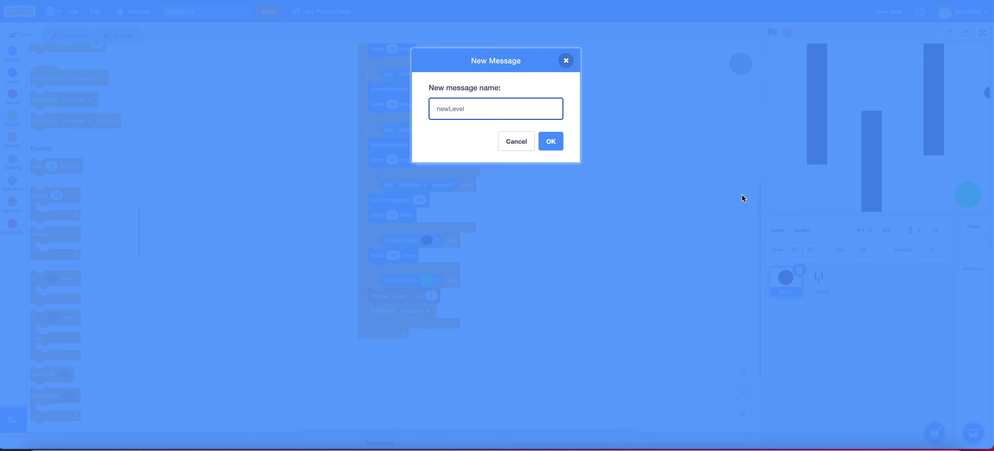
left_click(553, 142)
Step: Add a "when I receive newLevel" event block in the empty area beside the ball's main script
scroll(568, 157, "up", 5)
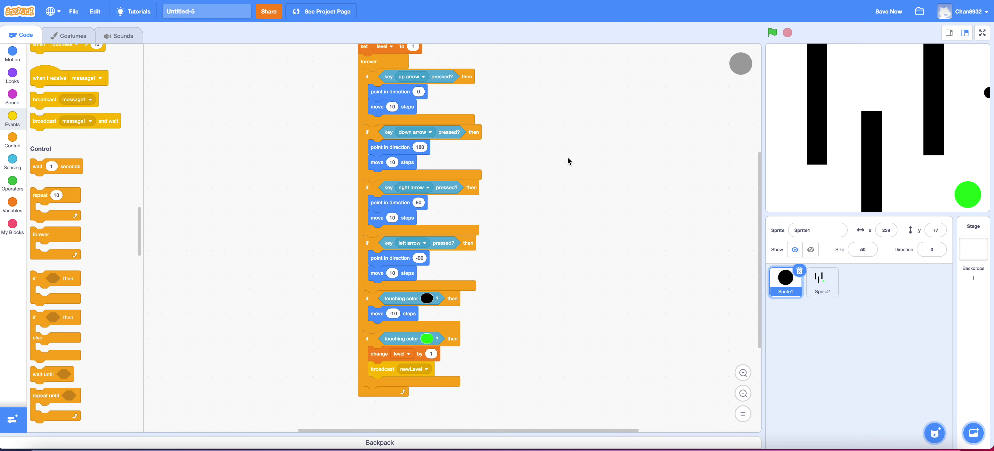
scroll(604, 157, "down", 2)
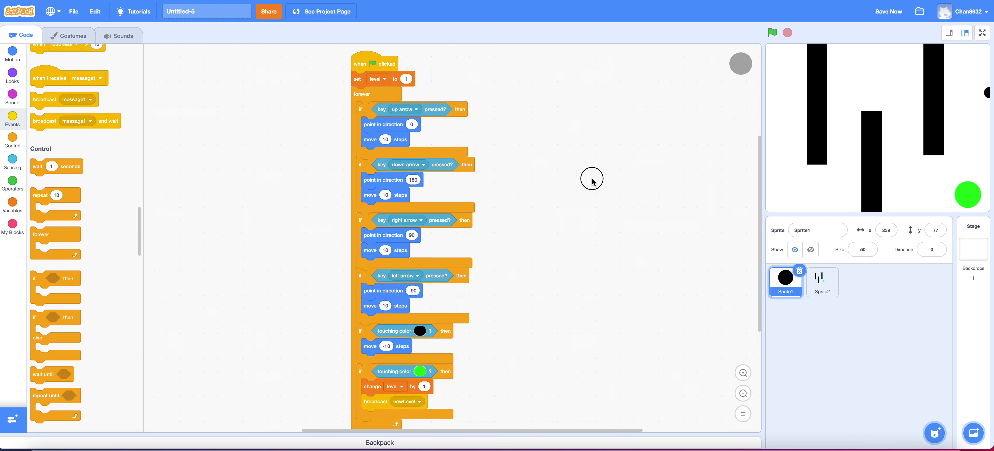
scroll(590, 182, "right", 4)
scroll(492, 164, "right", 6)
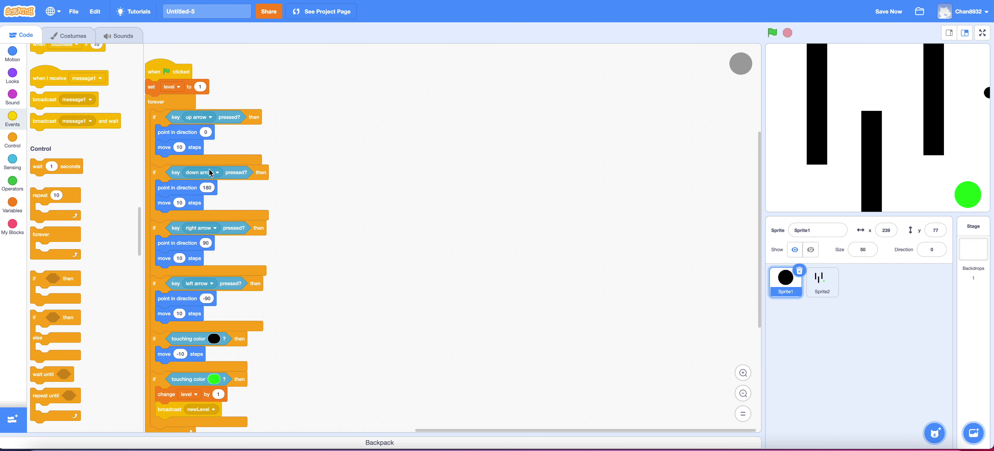
left_click_drag(63, 74, 416, 168)
left_click(342, 149)
left_click(353, 201)
Step: Move the ball to the stage's upper-left corner and attach a go to x: -198 y: 160 block under the newLevel event
scroll(317, 108, "left", 2)
left_click(12, 54)
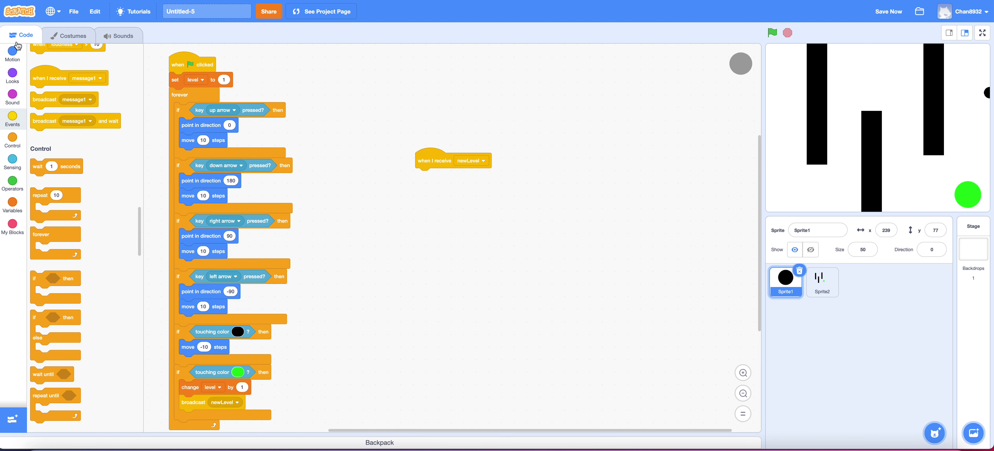
left_click_drag(45, 163, 584, 244)
left_click_drag(986, 95, 786, 53)
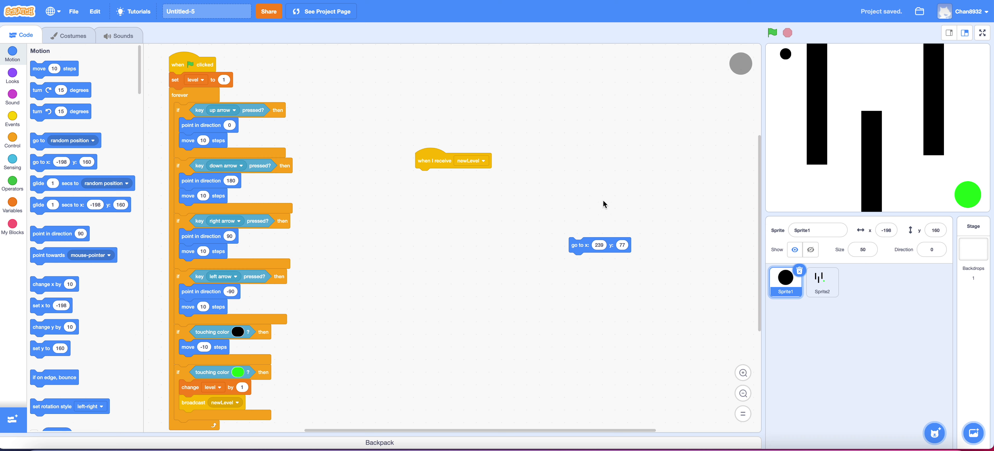
left_click_drag(579, 243, 370, 226)
Step: Run the game and steer the ball around the black walls to the green goal to test the reset position
left_click(771, 34)
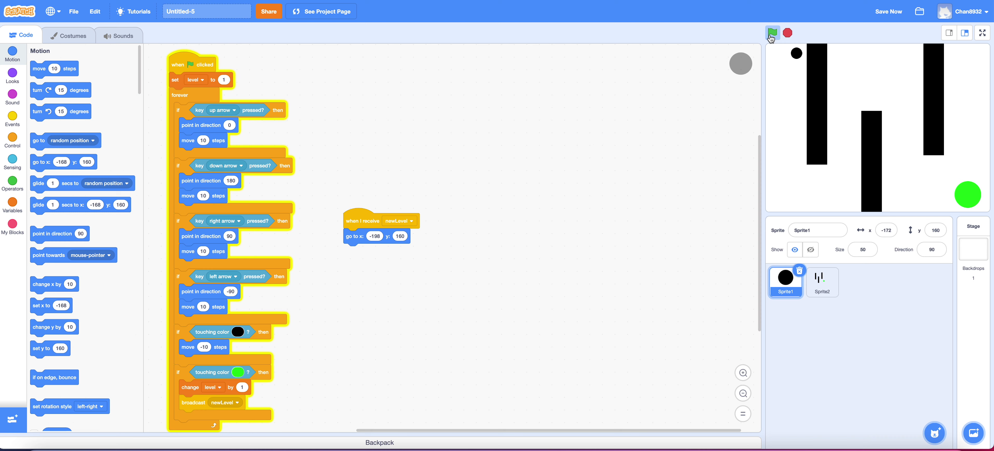
key("Down")
key("Right")
key("Up")
key("Down")
key("Left")
key("Up")
key("Down")
key("Right")
key("Down")
key("Up")
key("Up")
key("Right")
key("Down")
key("Right")
key("Down")
key("Right")
key("Down")
key("Right")
key("Up")
key("Up")
key("Right")
key("Down")
key("Right")
key("Left")
key("Down")
key("Right")
key("Up")
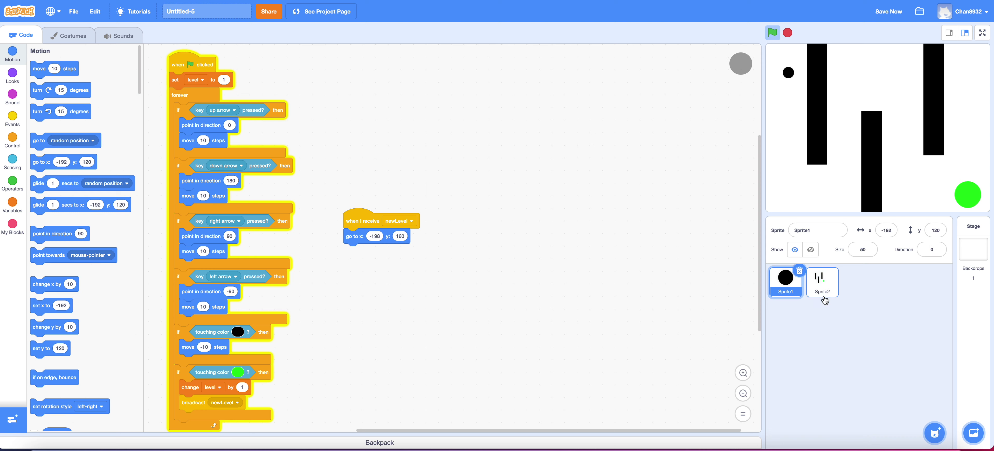
Step: Duplicate costume1 of the maze sprite, Sprite2
left_click(822, 293)
left_click(54, 36)
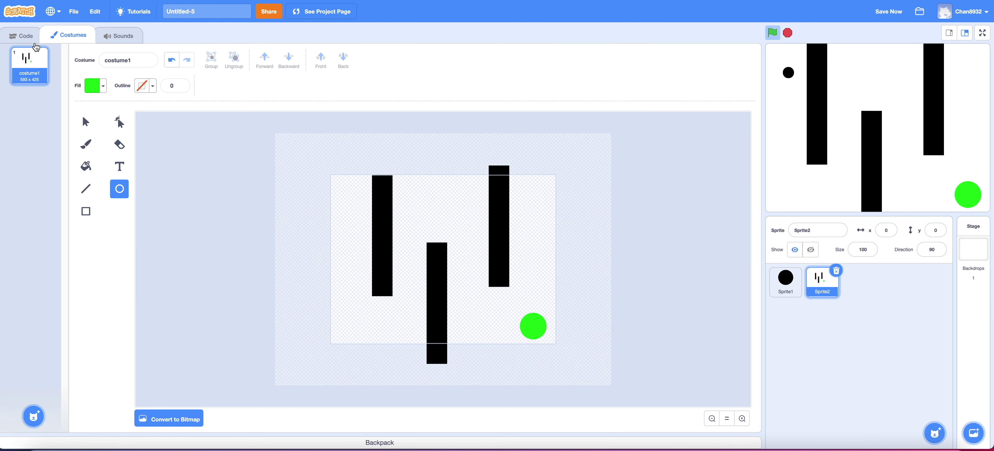
right_click(37, 74)
left_click(41, 79)
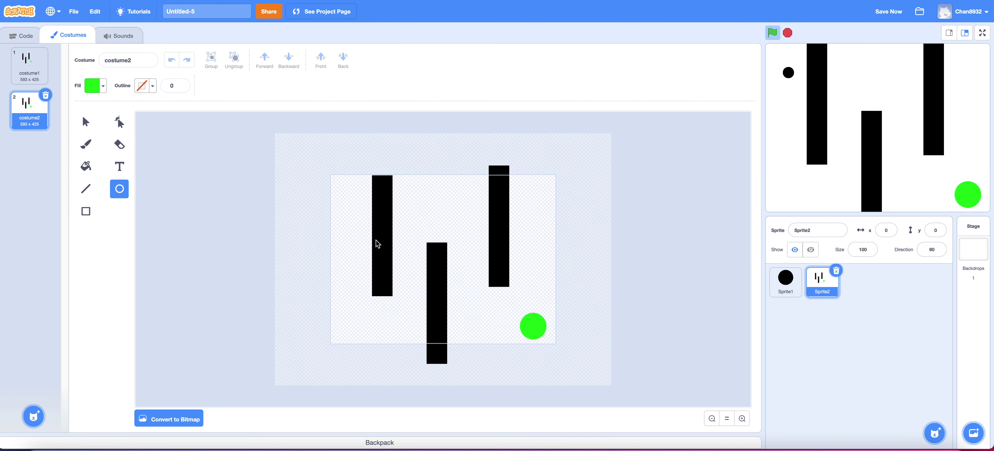
Step: Fill the first wall of costume2 bright red, with color 0, saturation 100 and brightness 100
left_click(85, 121)
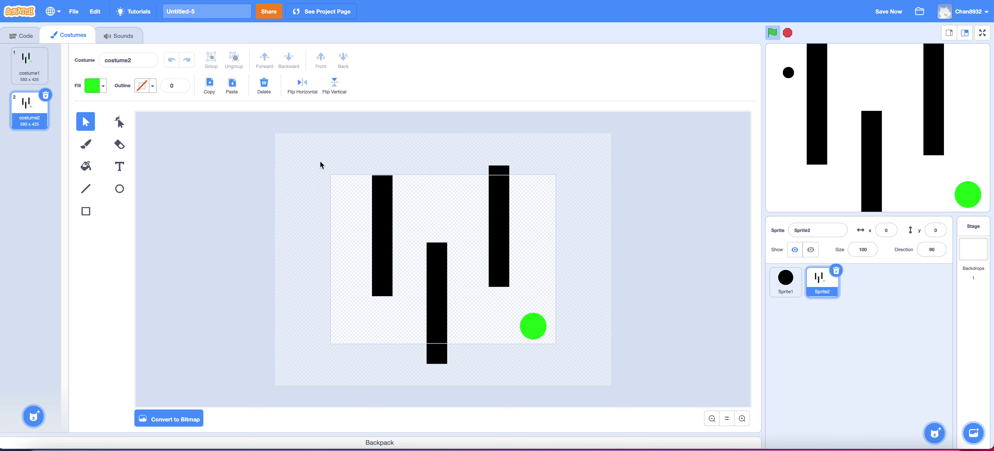
left_click(386, 202)
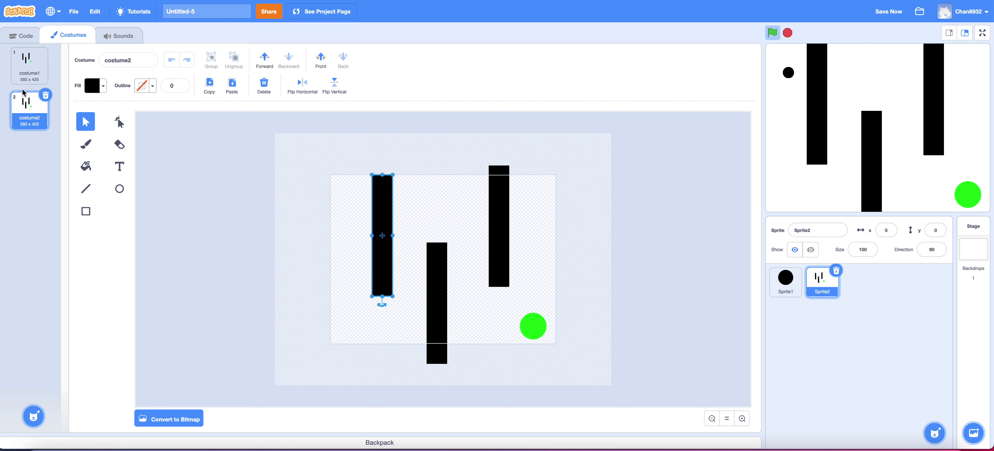
left_click(103, 90)
left_click_drag(60, 196, 217, 184)
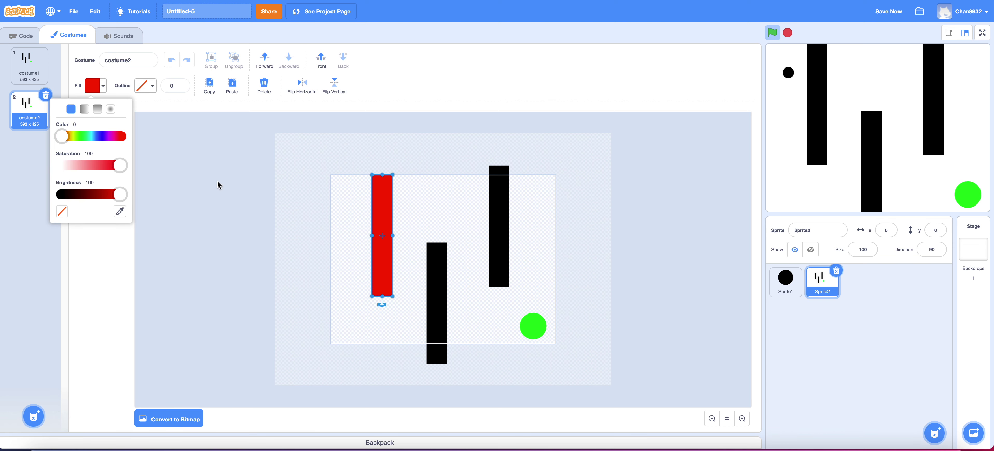
left_click(367, 187)
Step: Duplicate costume2 and fill the middle wall of costume3 with the same bright red
right_click(43, 116)
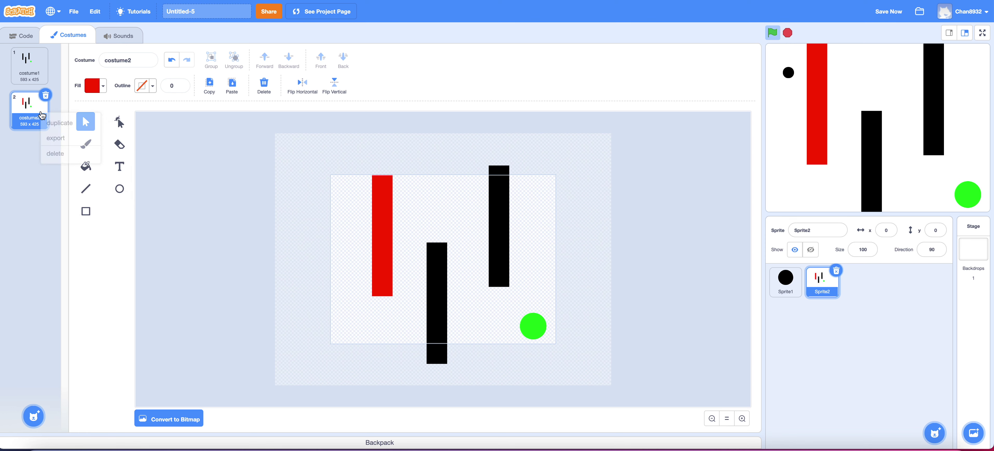
left_click(48, 122)
left_click(443, 269)
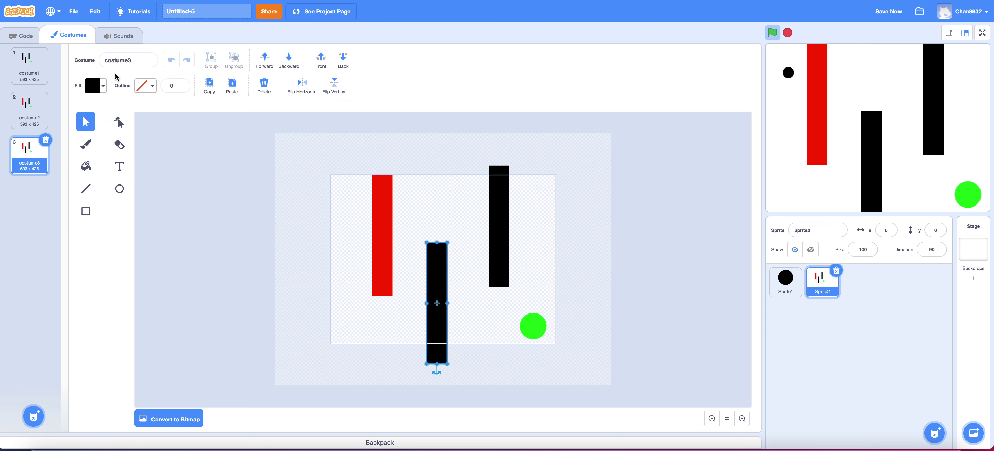
left_click(107, 87)
left_click_drag(50, 195, 256, 185)
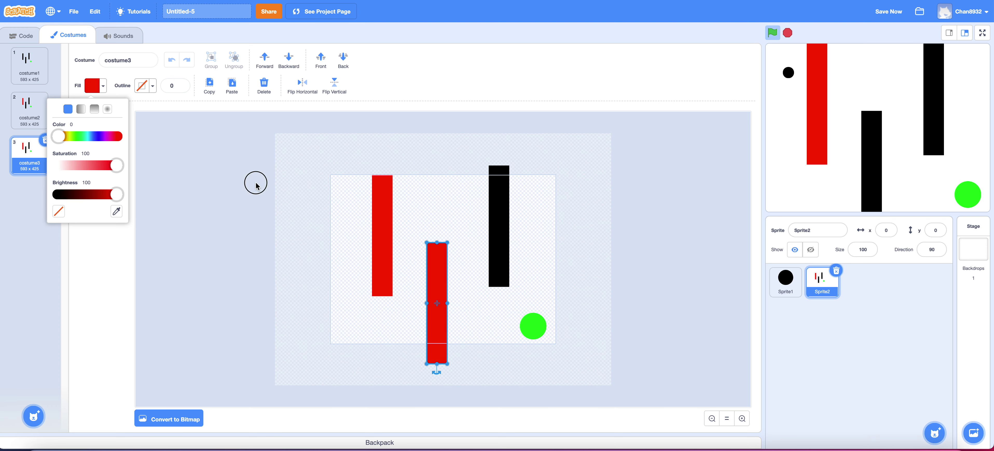
left_click(501, 203)
Step: Duplicate costume3 and fill the remaining black wall of costume4 with the same bright red
right_click(39, 156)
left_click(58, 166)
left_click(491, 223)
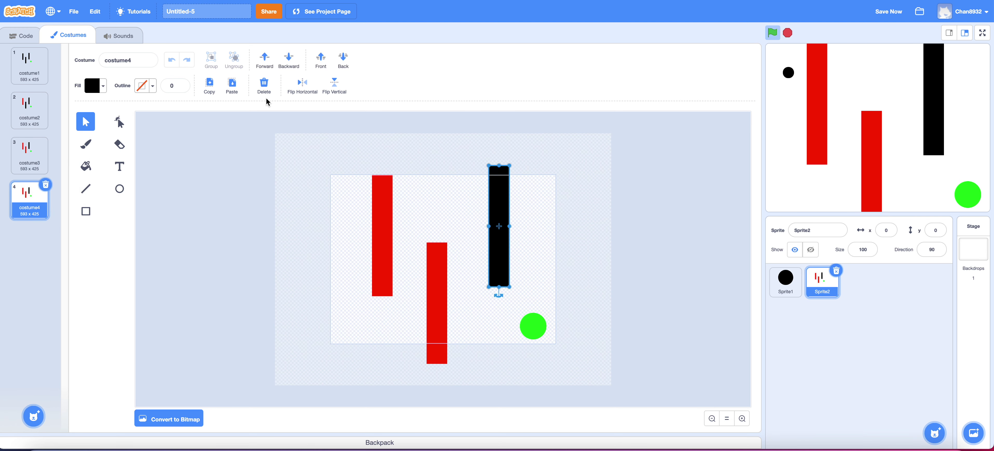
left_click(104, 87)
left_click_drag(57, 208, 217, 195)
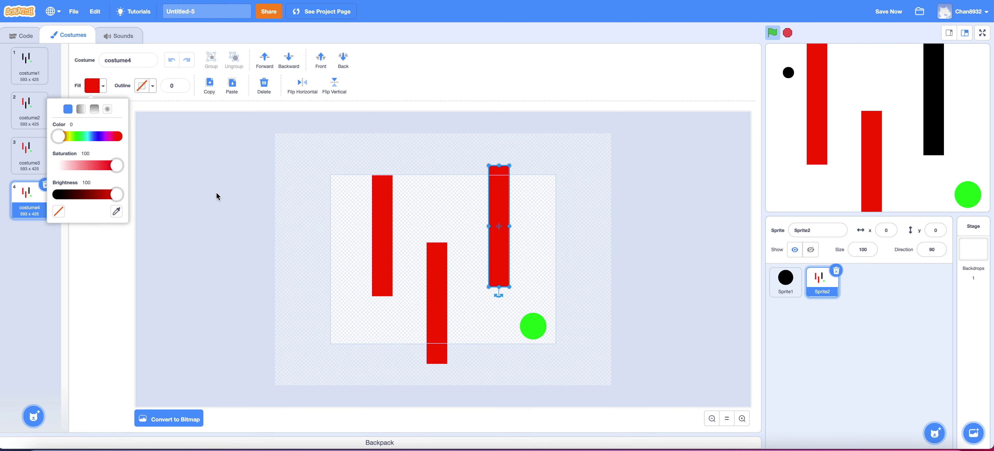
left_click(161, 154)
Step: Reselect costume1 and start a maze sprite script with a forever loop under a "when flag clicked" event
left_click(18, 48)
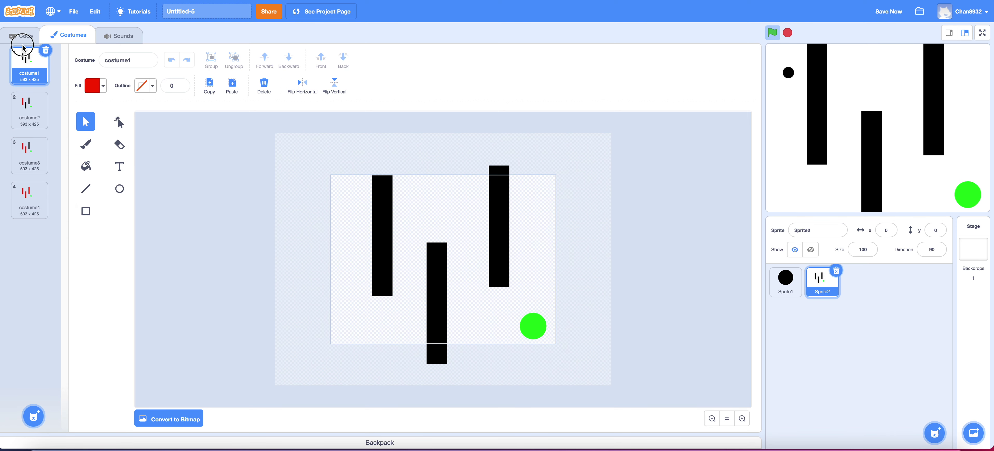
left_click(13, 42)
left_click(12, 118)
left_click_drag(75, 83, 295, 173)
left_click_drag(60, 389, 294, 176)
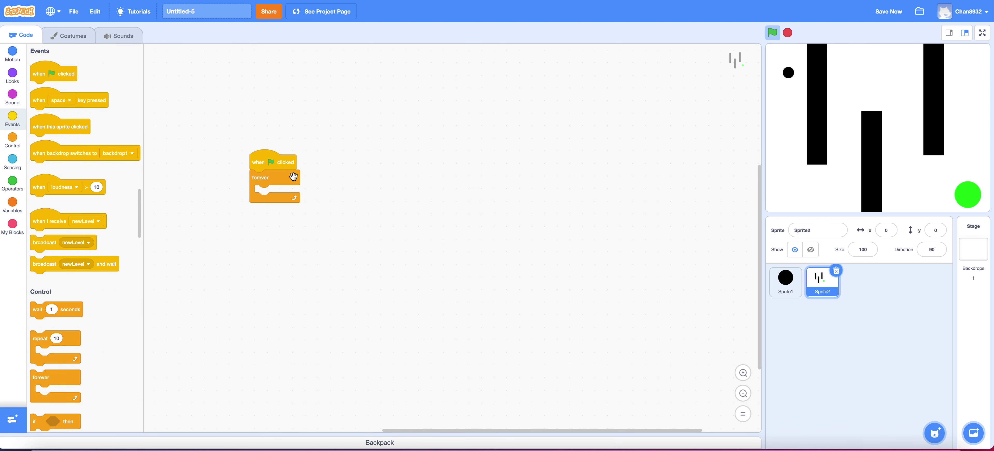
Step: Put a switch costume block inside the maze sprite's forever loop, with the level variable as its costume
left_click(23, 79)
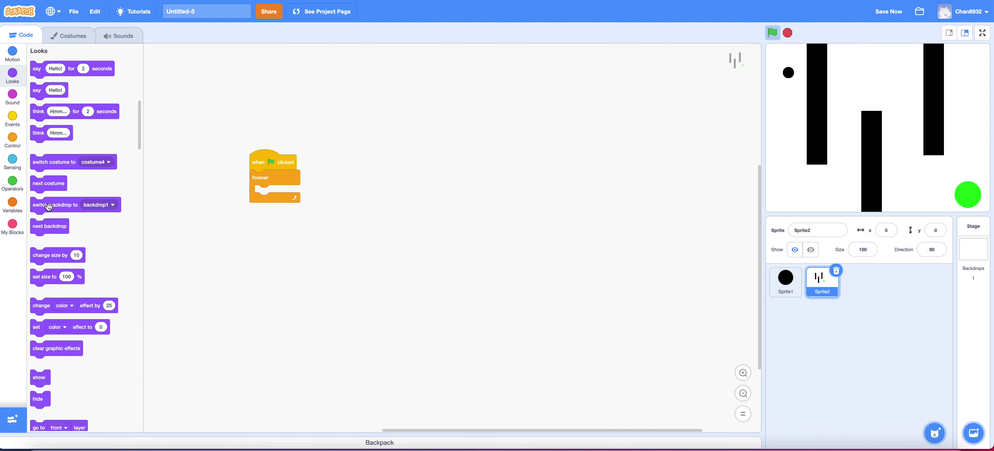
left_click_drag(60, 156, 284, 187)
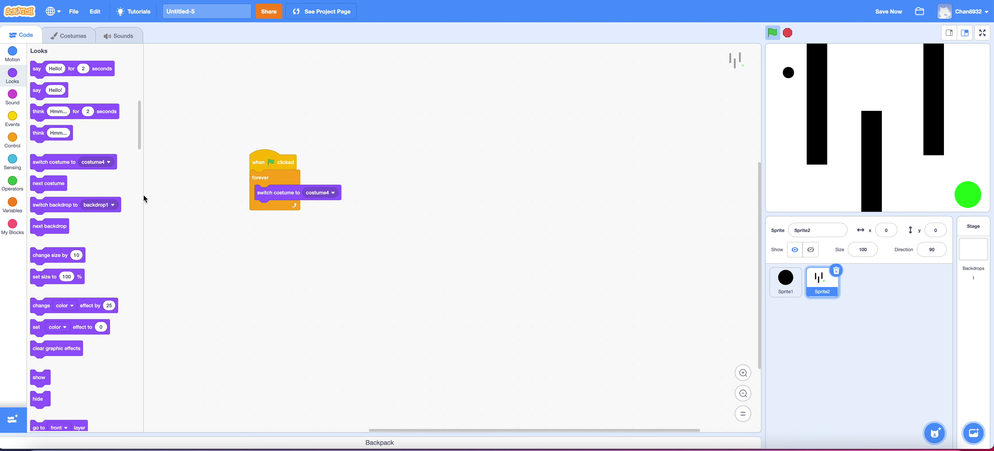
left_click(8, 208)
left_click_drag(51, 84, 342, 189)
left_click(786, 280)
left_click_drag(572, 257, 721, 210)
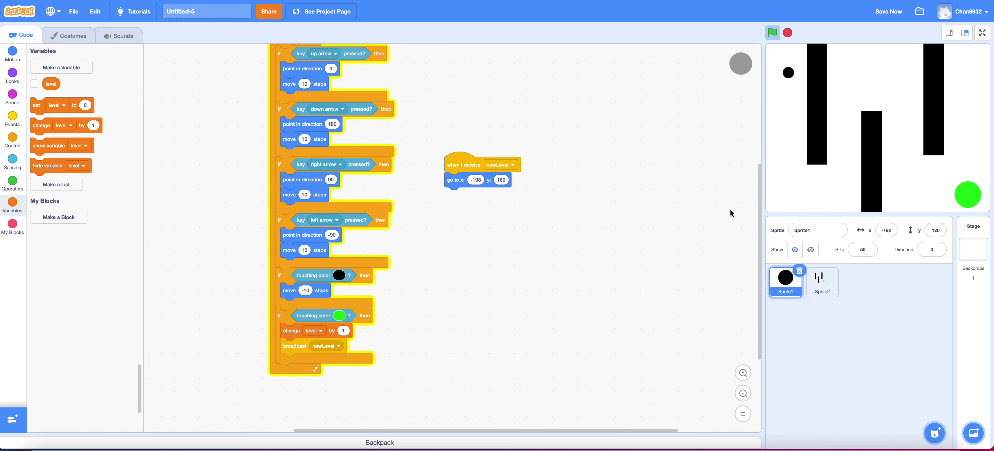
left_click(818, 282)
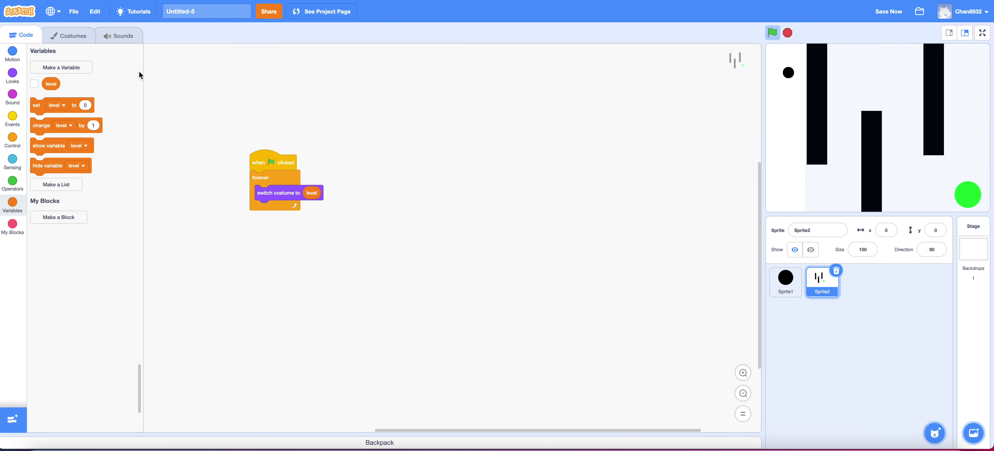
Step: Show the maze sprite's all-red costume4 on the stage and return to the ball's scripts
left_click(65, 38)
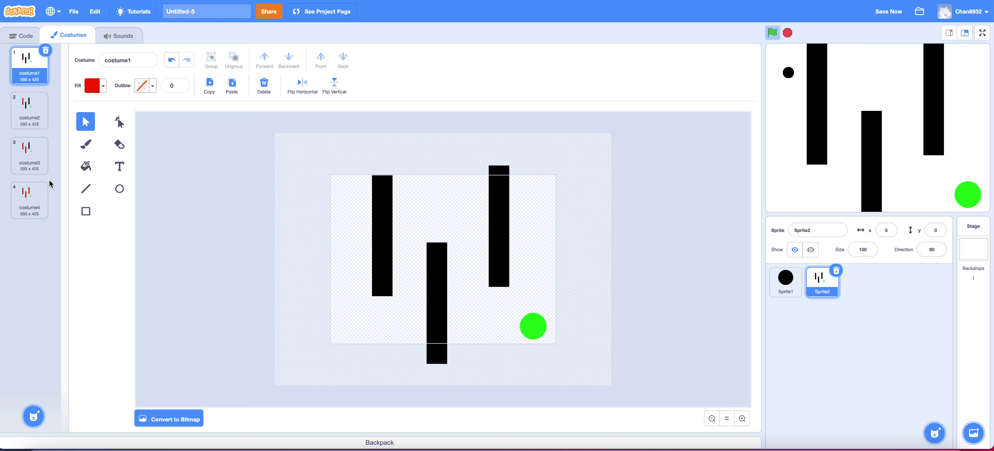
left_click(28, 195)
left_click(784, 290)
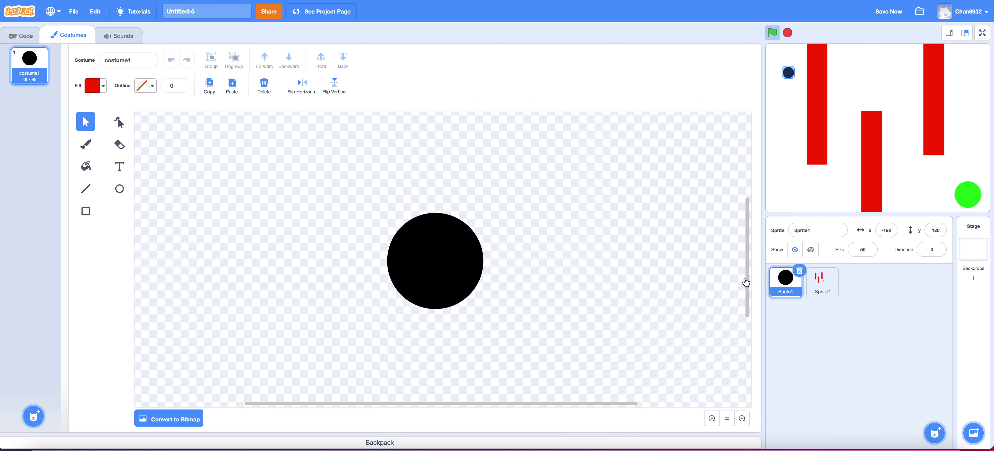
left_click(21, 36)
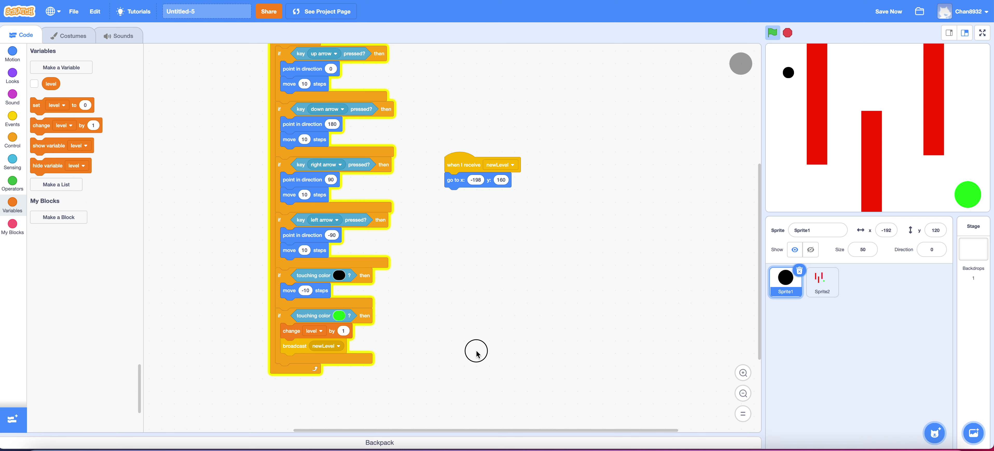
Step: Duplicate the touching-green if block beneath the original and remove the copy's change level block, keeping only the newLevel broadcast
scroll(482, 332, "down", 2)
right_click(375, 275)
left_click(389, 281)
left_click(382, 339)
left_click_drag(348, 340, 387, 355)
left_click_drag(309, 365, 313, 347)
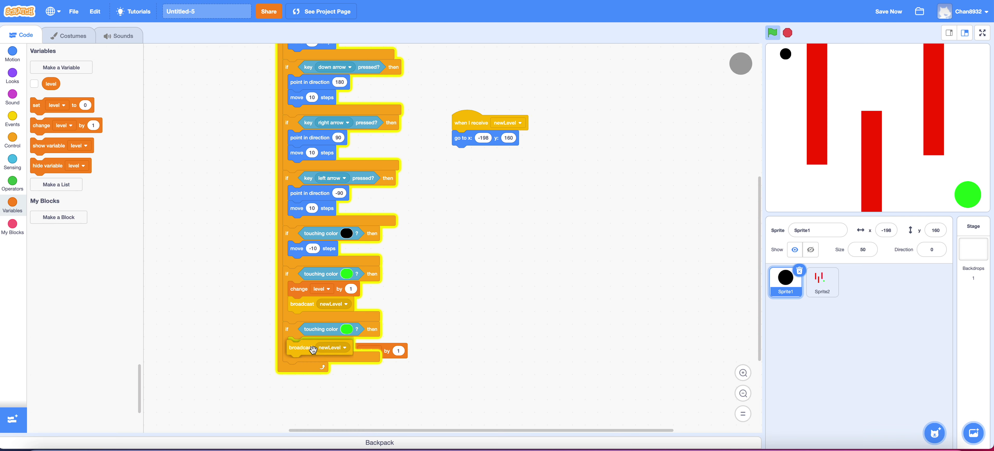
left_click_drag(390, 351, 156, 320)
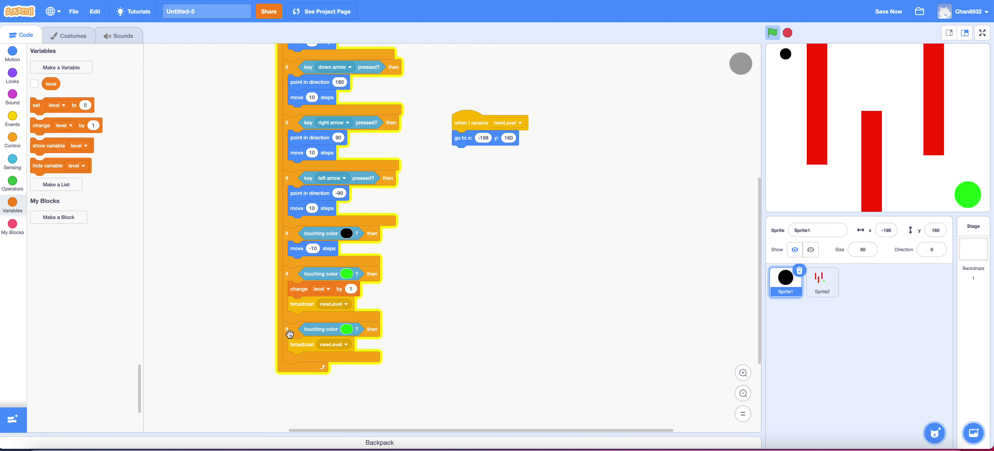
Step: Sample a wall's red from the stage as the touching color of the duplicated if block
left_click(346, 329)
left_click(346, 308)
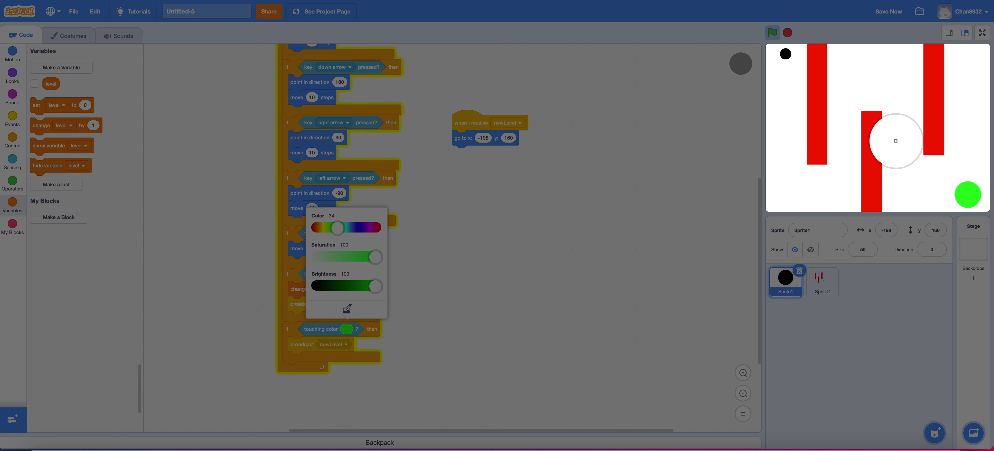
left_click(871, 151)
left_click(465, 296)
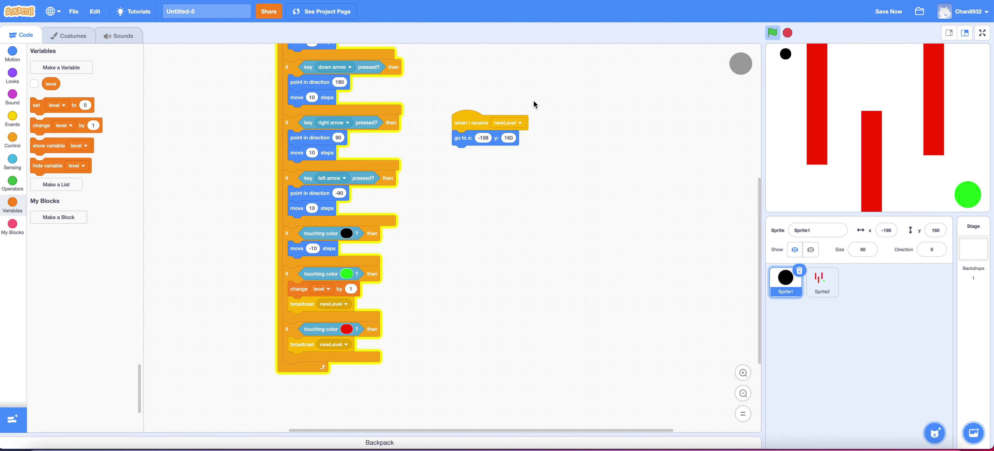
Step: Run the game and steer the ball through successive levels to the green goal, testing the red walls
left_click(774, 33)
key("Right")
key("Down")
key("Right")
key("Right")
key("Up")
key("Right")
key("Down")
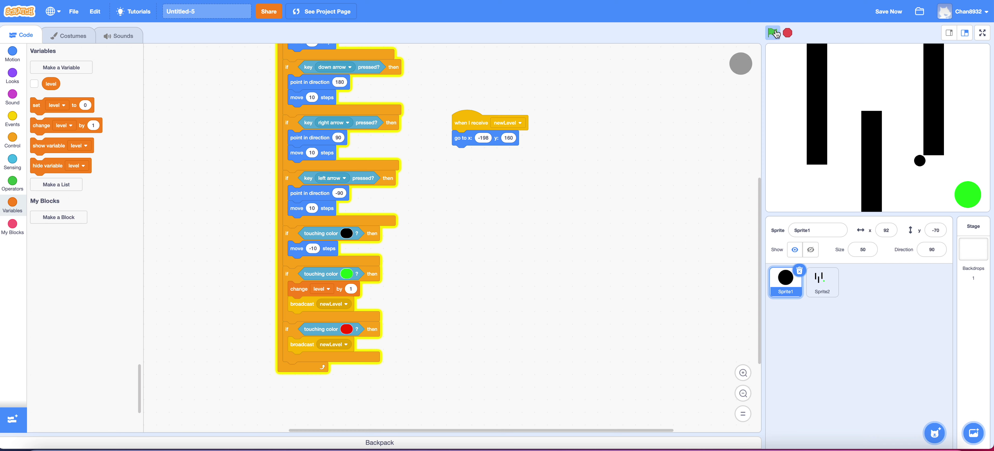
key("Right")
key("Down")
key("Right")
key("Down")
key("Right")
key("Up")
key("Right")
key("Up")
key("Right")
key("Down")
key("Right")
key("Down")
key("Up")
key("Right")
key("Down")
key("Down")
key("Right")
key("Down")
key("Down")
key("Right")
key("Right")
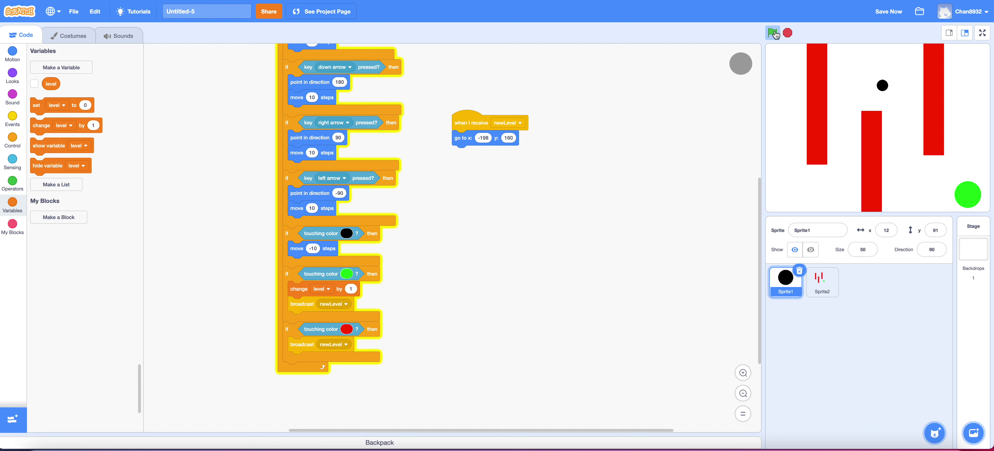
key("Down")
key("Right")
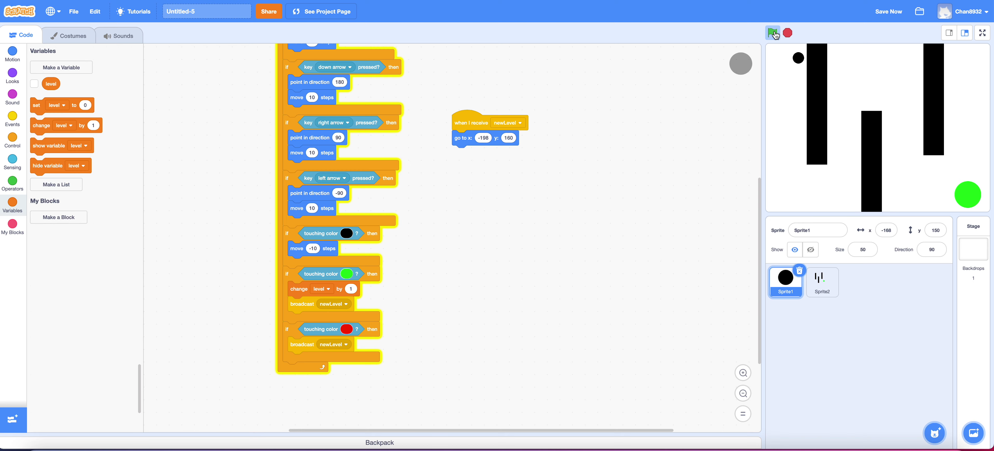
Step: Duplicate the maze sprite's all-red costume4
left_click(826, 281)
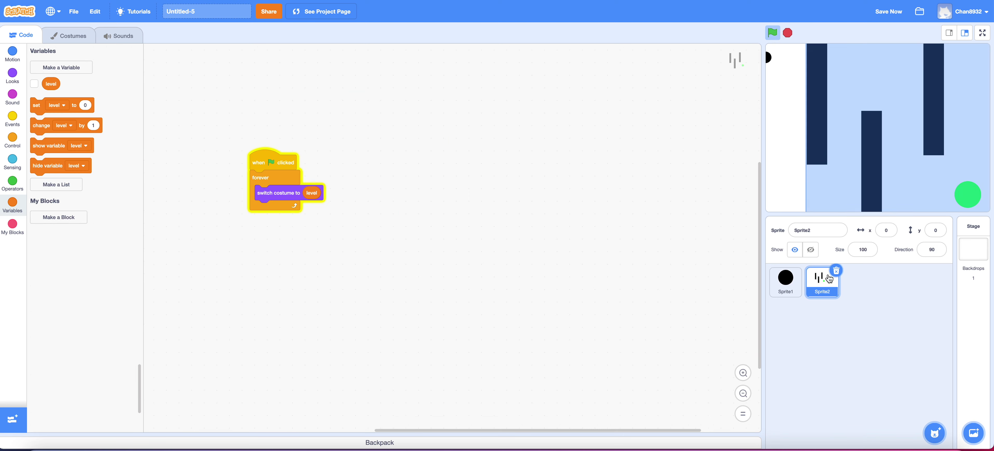
left_click(70, 13)
left_click(112, 69)
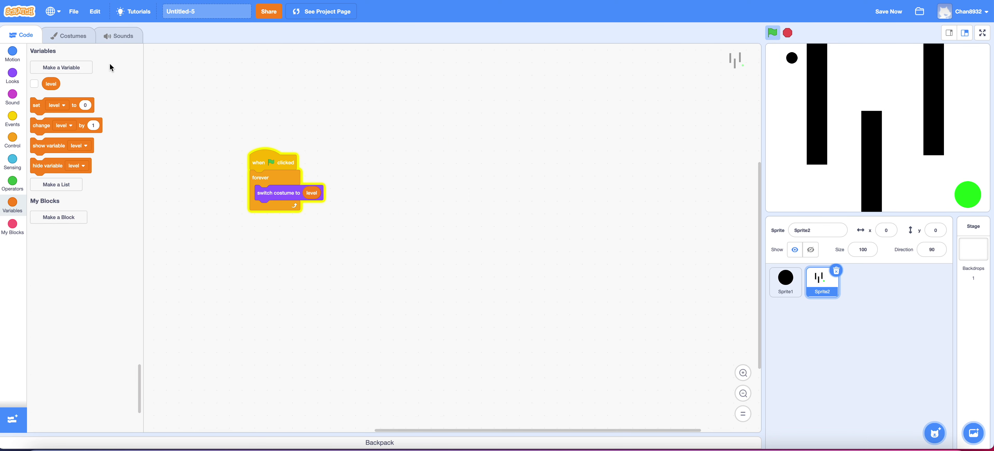
left_click(72, 38)
left_click(31, 197)
right_click(35, 199)
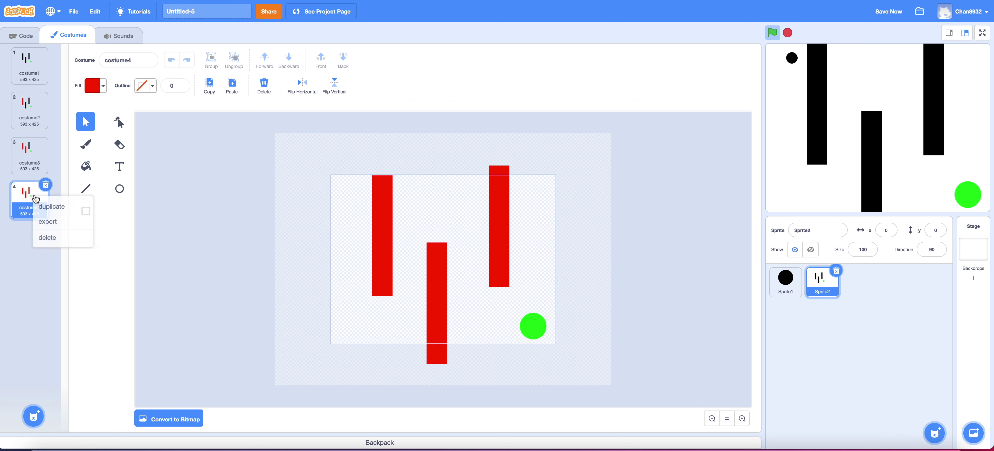
left_click(52, 205)
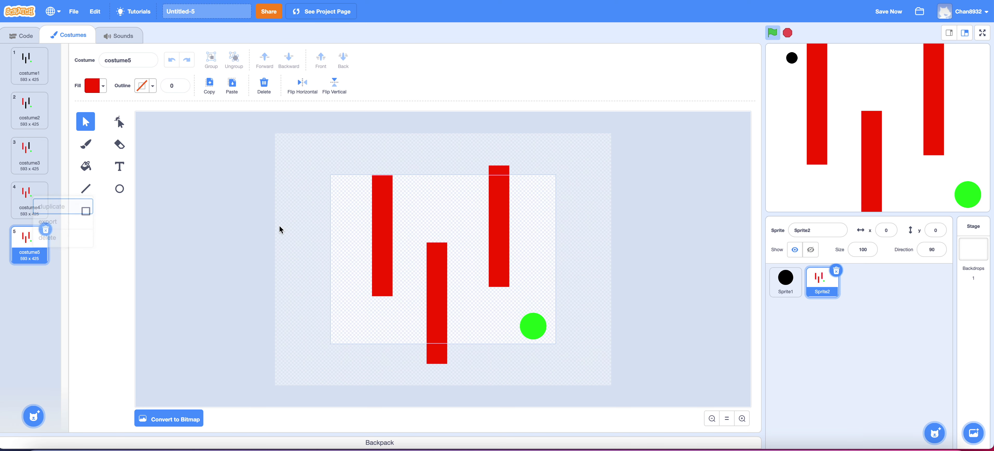
Step: Draw a narrow vertical red ellipse below the first wall in costume5
left_click(120, 189)
mouse_move(369, 315)
left_mouse_down()
mouse_move(368, 350)
mouse_move(369, 341)
left_mouse_up()
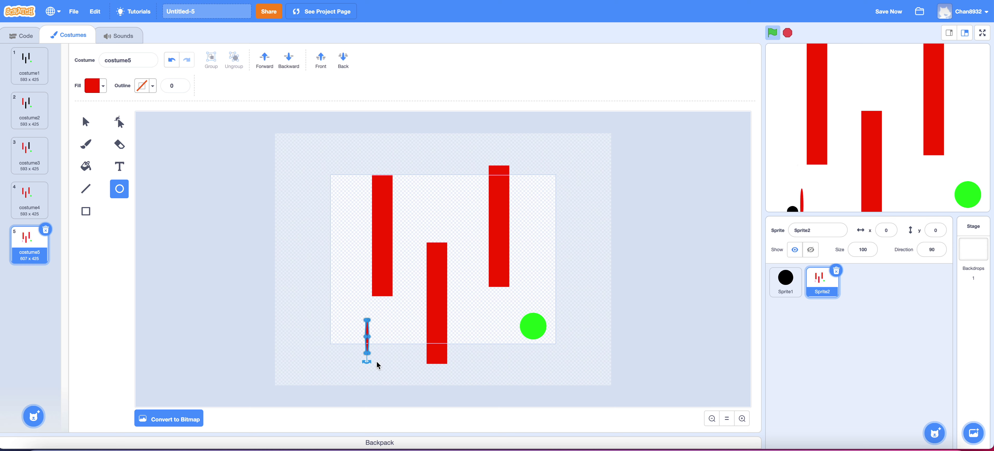
Step: Duplicate costume5 of the maze sprite
right_click(27, 242)
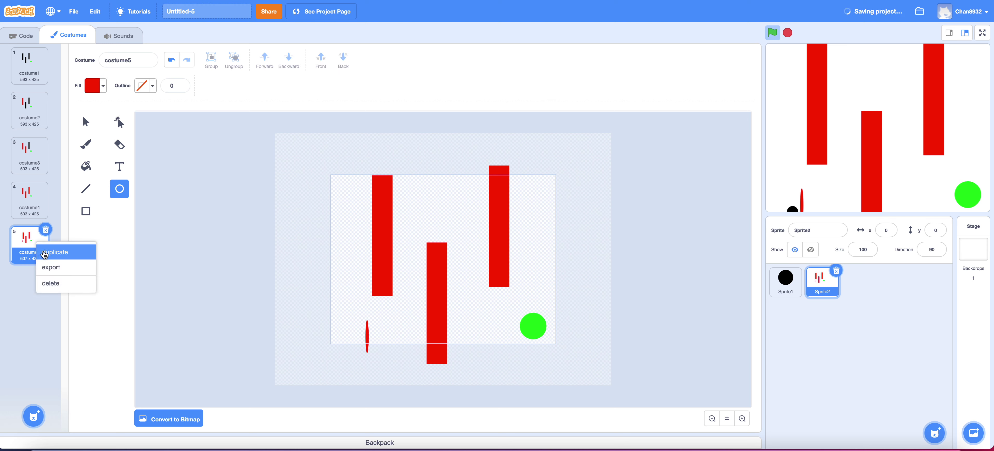
left_click(50, 251)
left_click(89, 192)
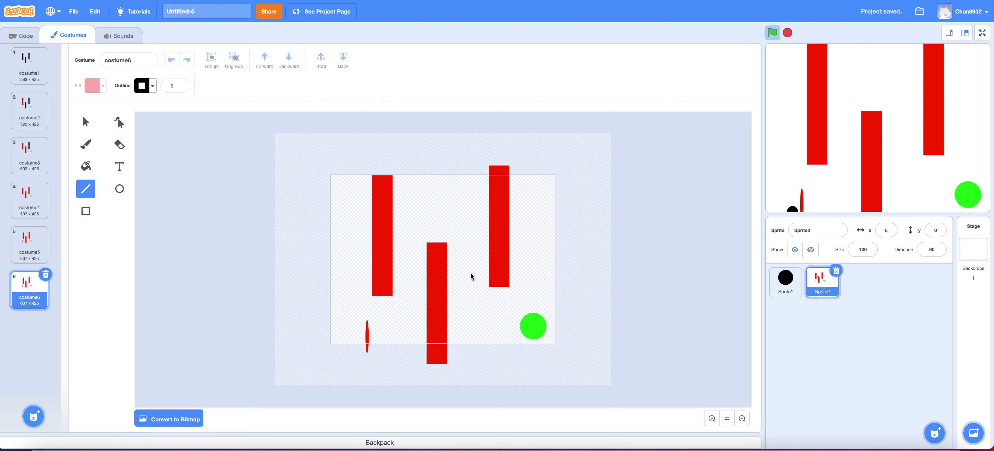
left_click_drag(466, 314, 478, 352)
left_click(173, 60)
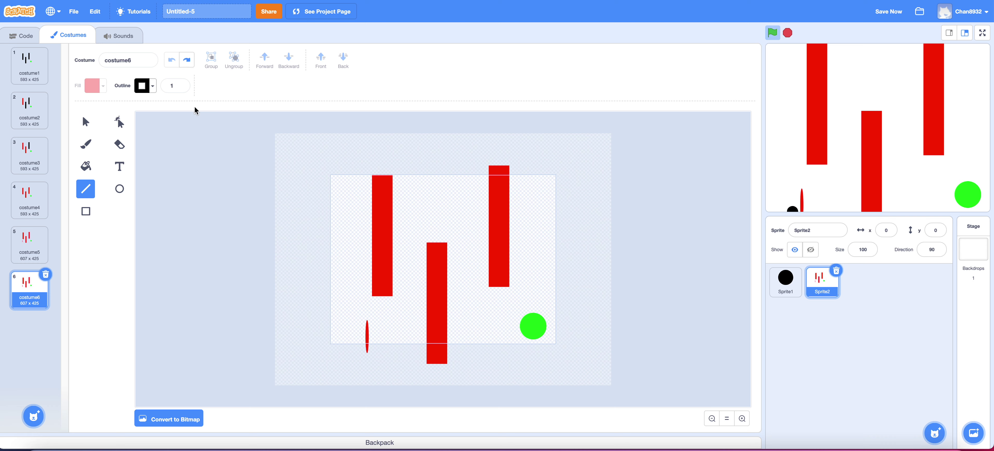
Step: Draw a narrow vertical red ellipse without an outline between the middle wall's base and the green goal in costume6
left_click(119, 188)
left_click_drag(465, 325, 473, 355)
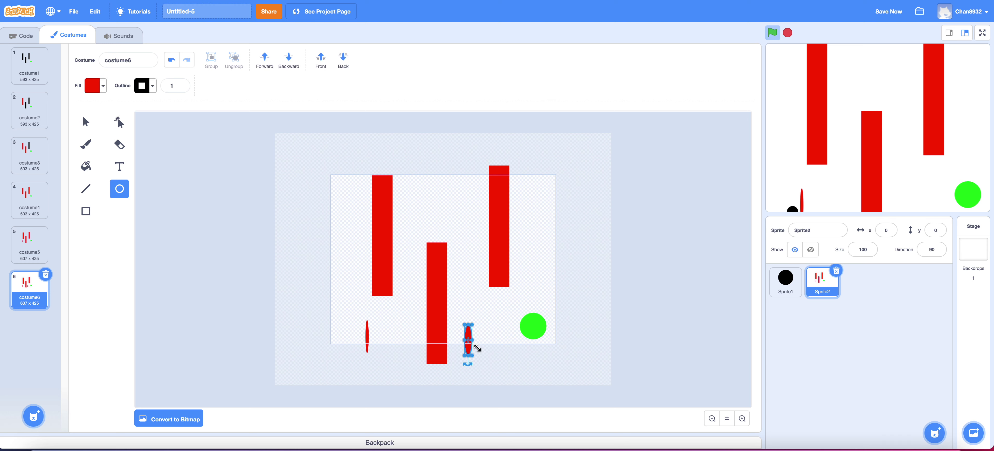
left_click(148, 85)
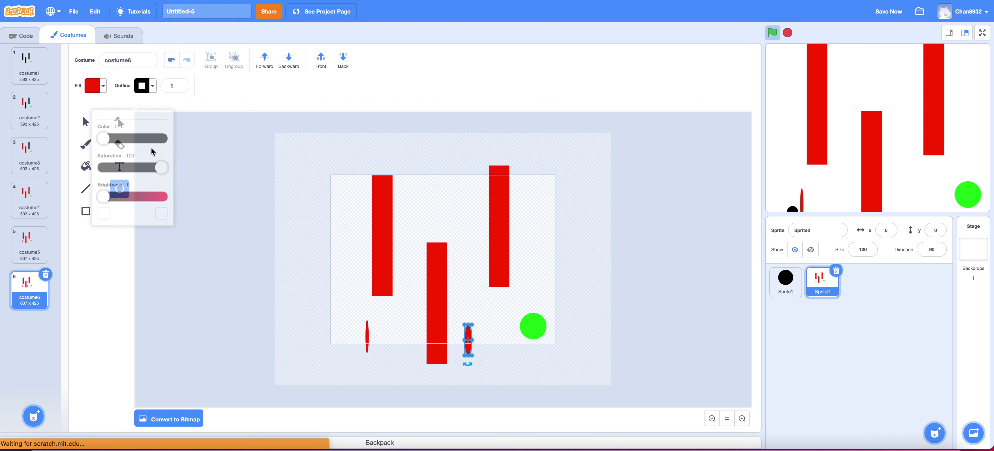
left_click(108, 214)
left_click(271, 276)
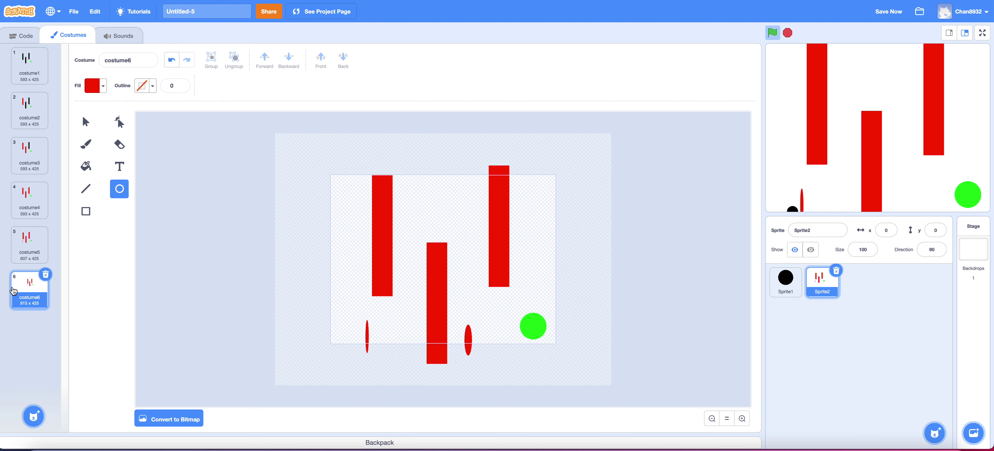
Step: Duplicate costume6 and delete all the shapes from the new costume7
right_click(17, 290)
left_click(45, 306)
mouse_move(318, 143)
left_mouse_down()
mouse_move(495, 349)
mouse_move(477, 340)
left_mouse_up()
left_click(86, 121)
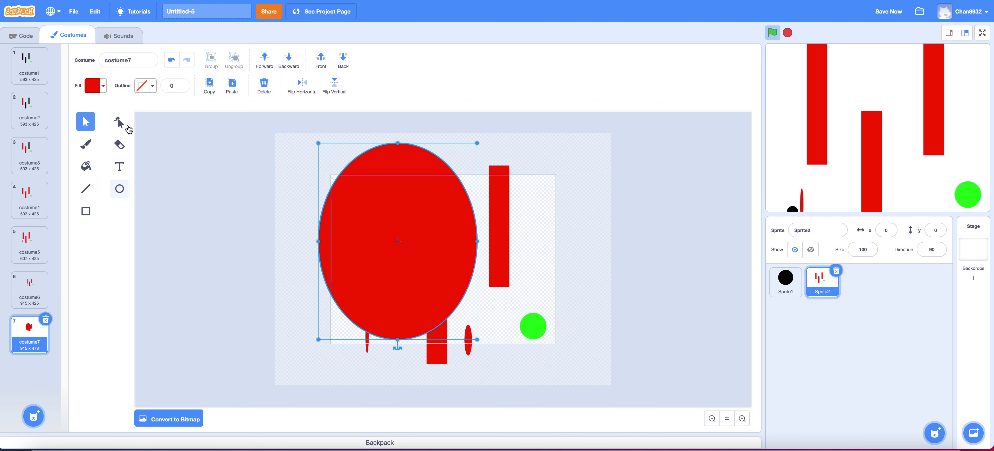
key("Delete")
left_click_drag(490, 300, 572, 391)
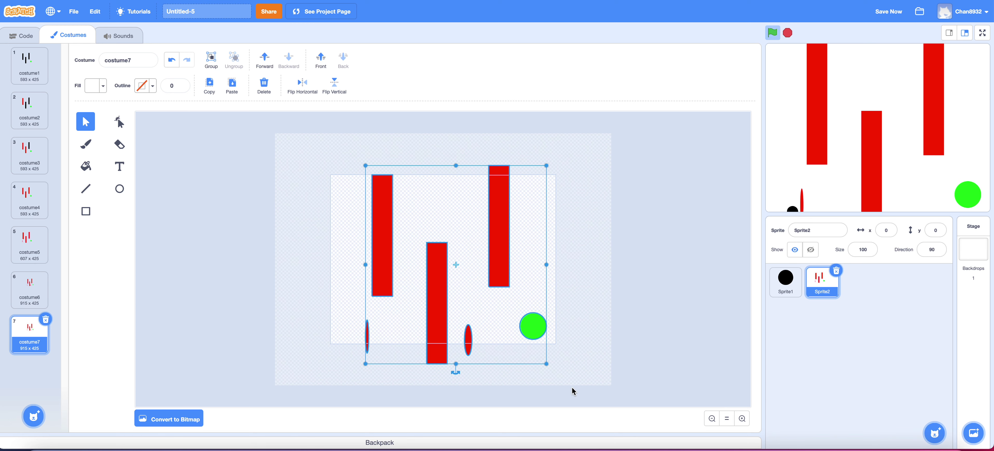
key("Delete")
Step: Add the text "You Win!" near the center of the empty costume7
left_click(119, 166)
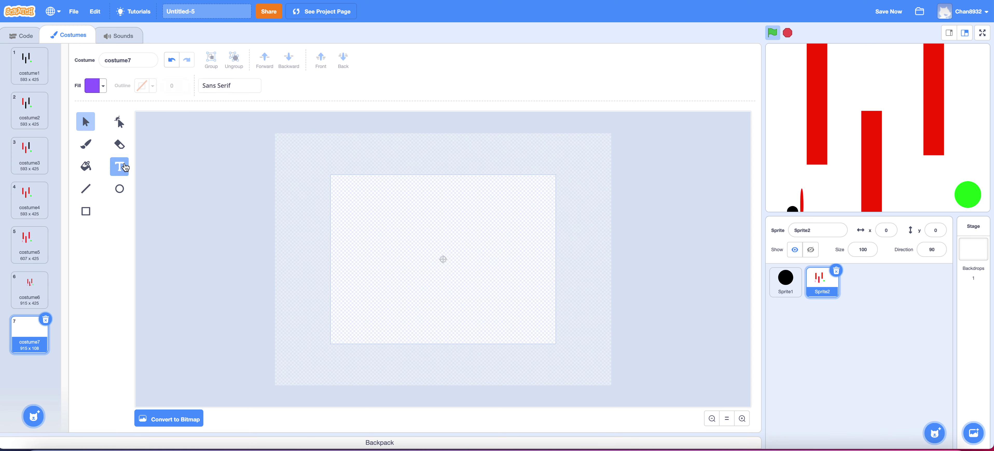
left_click(409, 259)
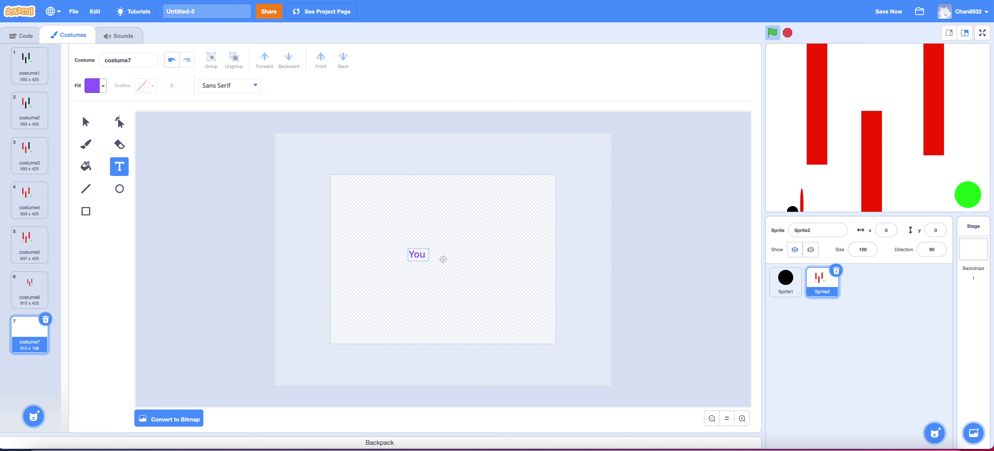
type("You Win~!")
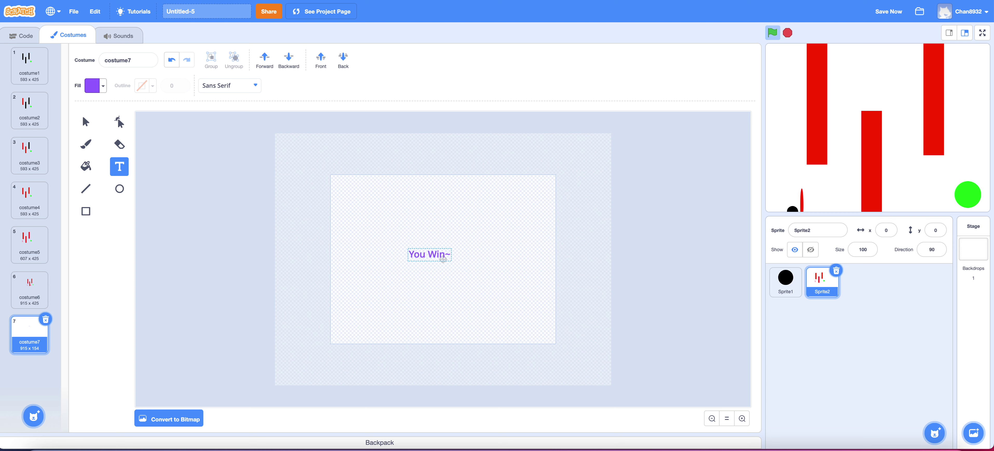
left_click(449, 276)
Step: Recolor the "You Win!" text red with a fill color value of 100
left_click(105, 85)
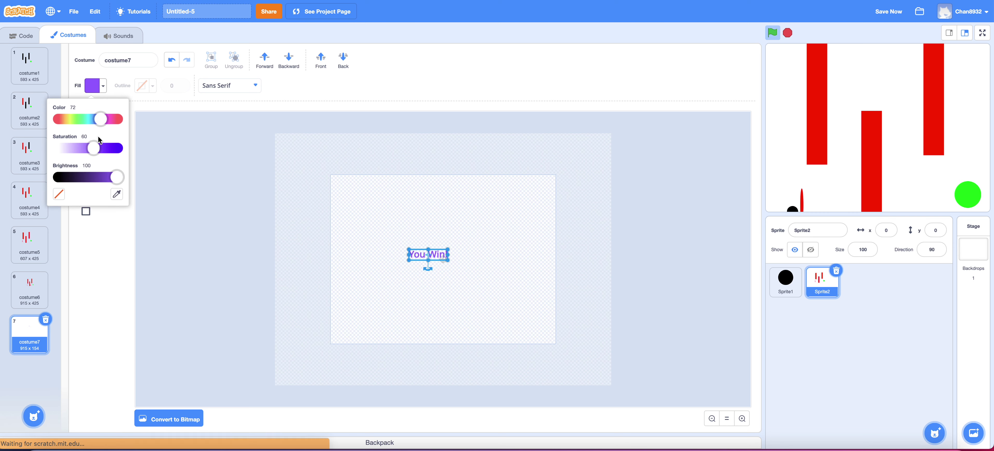
left_click(116, 175)
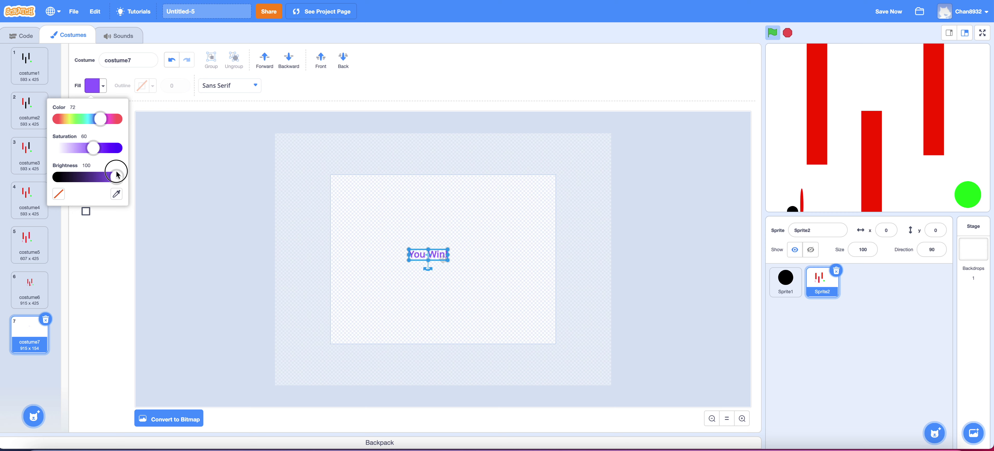
left_click_drag(100, 118, 116, 119)
left_click(95, 148)
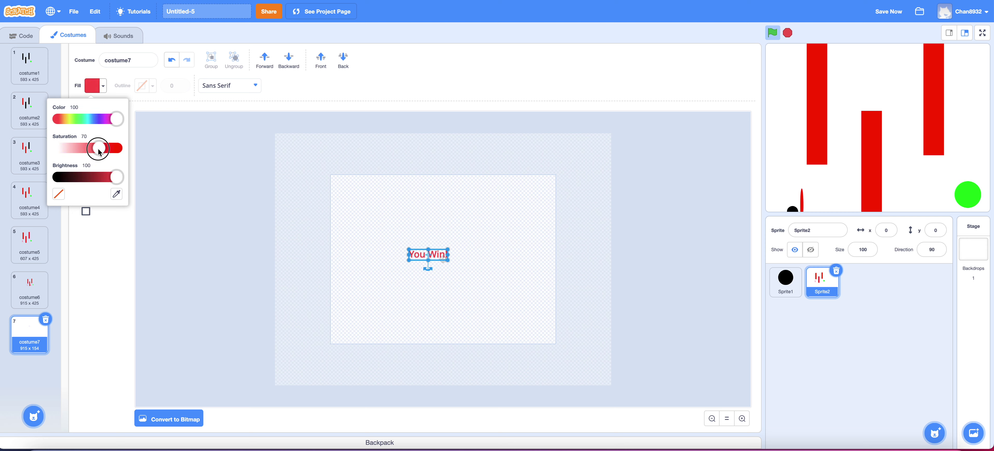
Step: Enlarge and center the "You Win!" text, and make it black with a fill brightness of 0
mouse_move(448, 247)
left_mouse_down()
mouse_move(489, 228)
mouse_move(445, 260)
left_mouse_up()
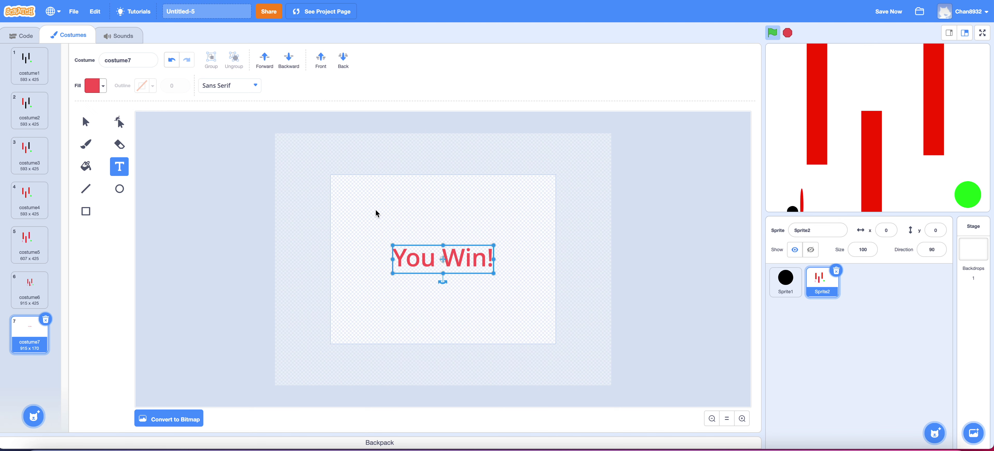
left_click(106, 87)
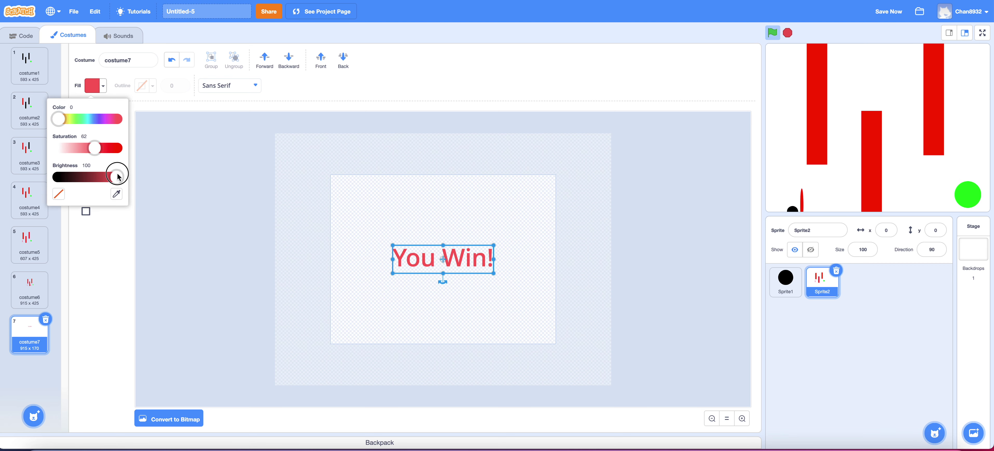
left_click_drag(122, 176, 60, 177)
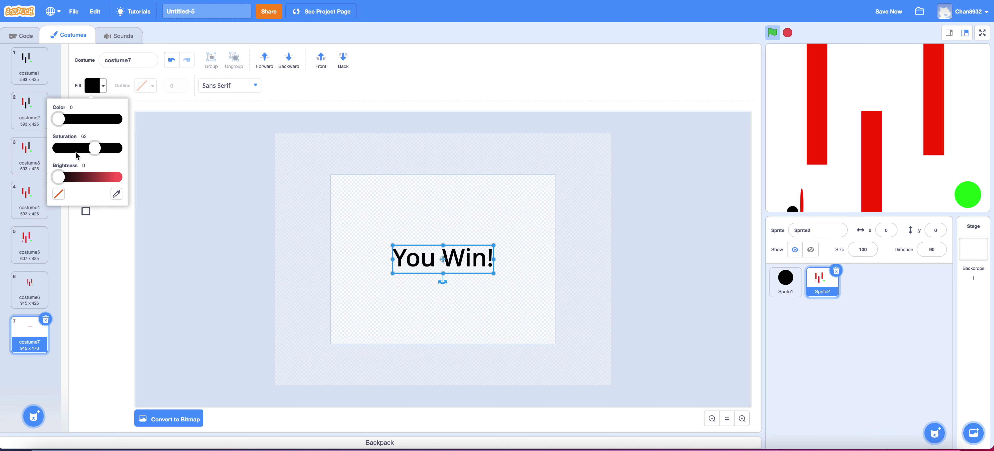
left_click(296, 183)
Step: Scale the black "You Win!" text up further and center it on the costume canvas
left_click(474, 253)
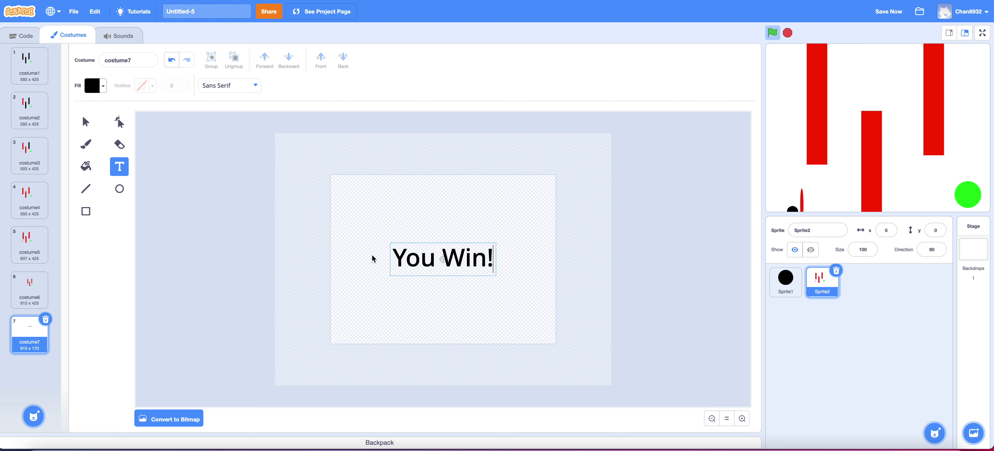
left_click(94, 124)
left_click_drag(493, 246, 443, 259)
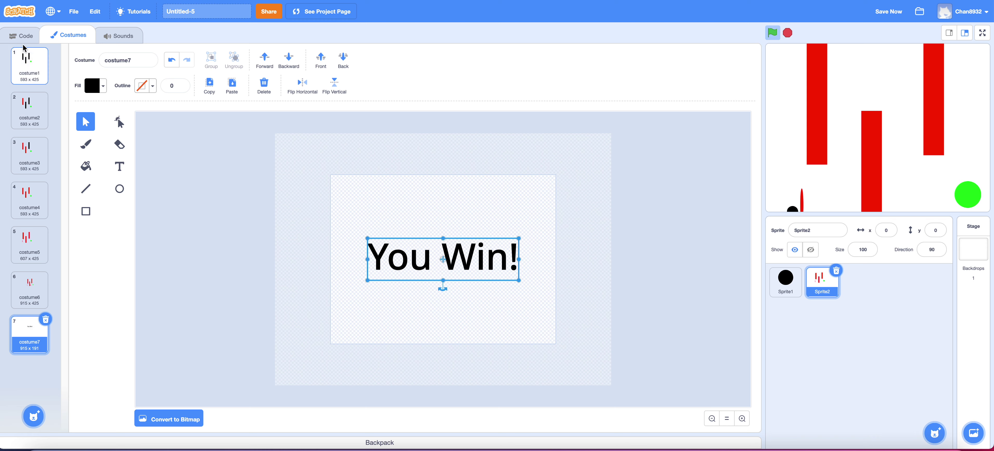
left_click(566, 169)
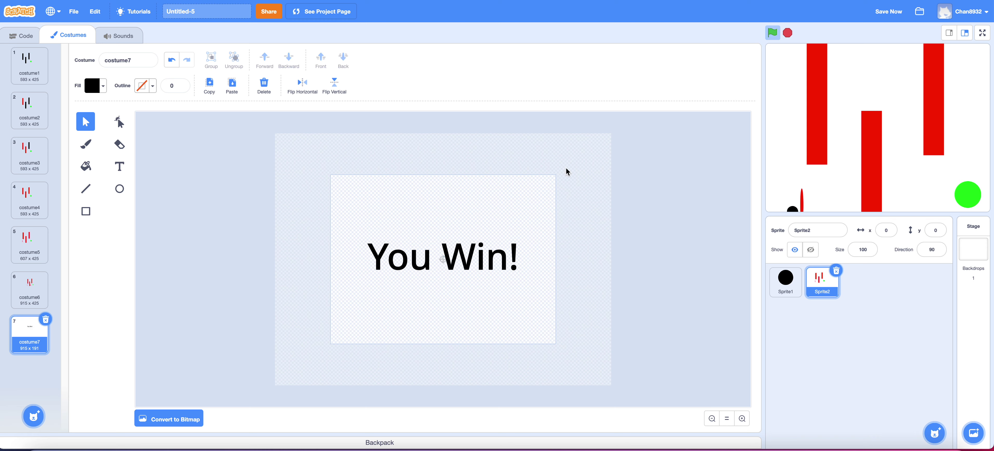
Step: Insert a copy of the go to x: -198 y: 160 block directly under Sprite1's green-flag hat block
left_click(779, 34)
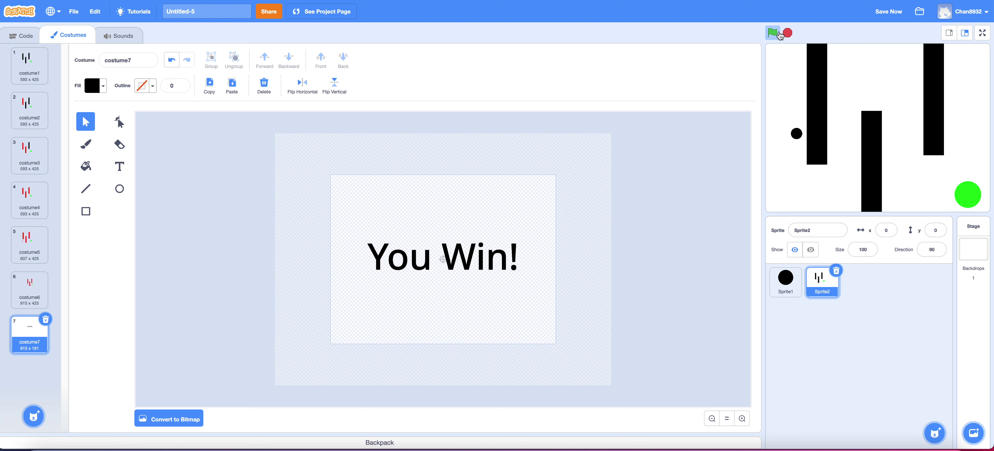
left_click(793, 272)
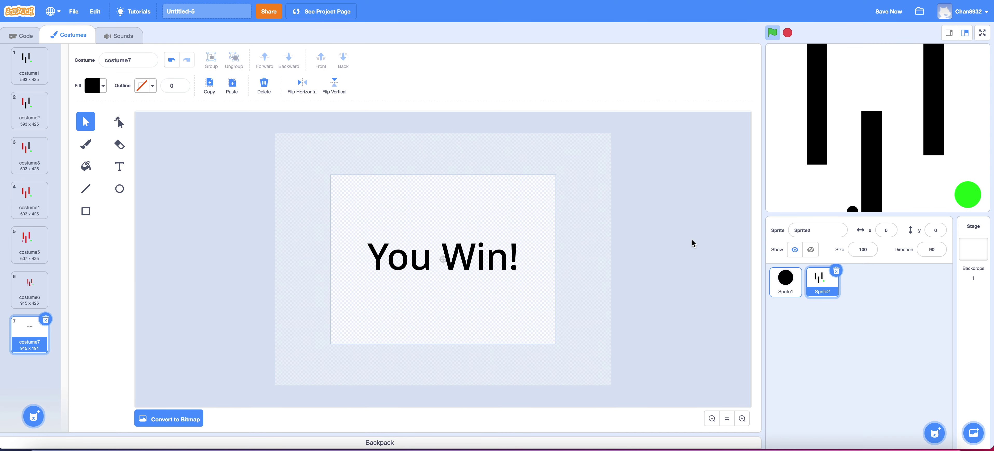
left_click(25, 36)
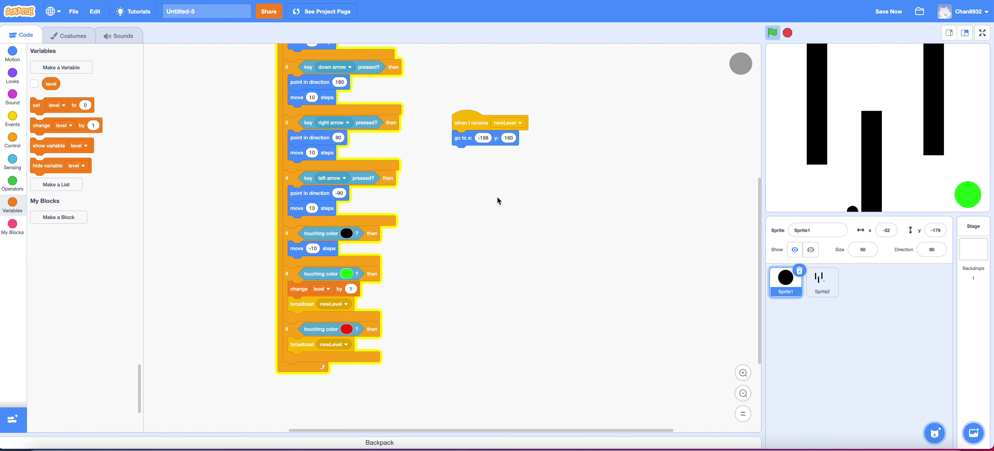
right_click(515, 245)
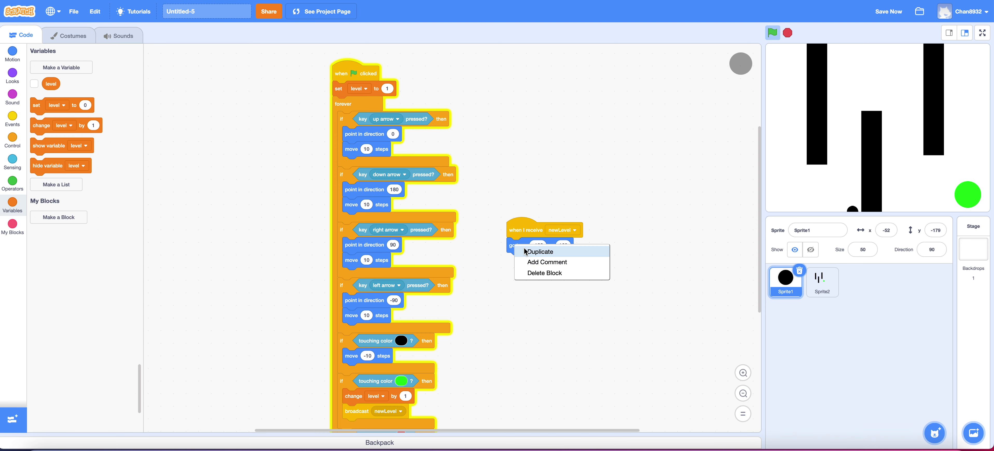
left_click(521, 251)
left_click(342, 85)
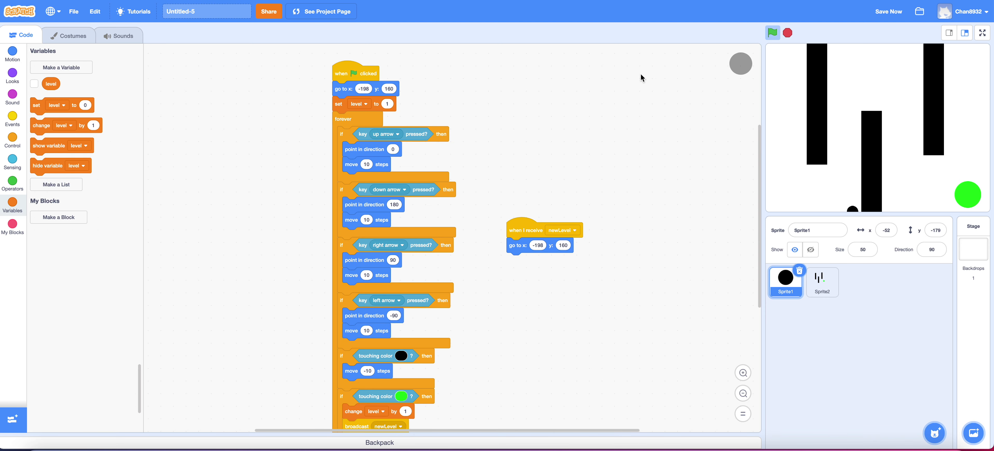
Step: Run the game and steer the ball through every level past the walls and ellipses to the "You Win!" screen
left_click(773, 35)
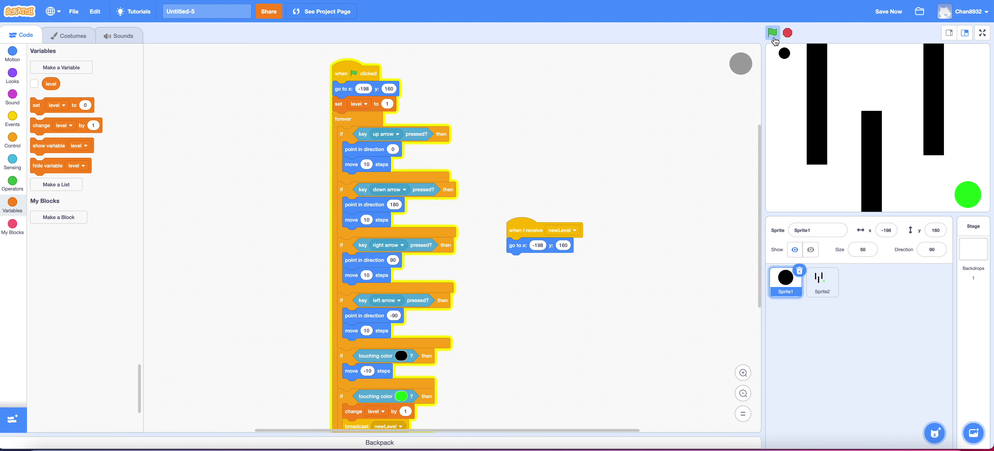
key("Down")
key("Right")
key("Up")
key("Down")
key("Right")
key("Left")
key("Down")
key("Down")
key("Right")
key("Up")
key("Right")
key("Up")
key("Right")
key("Down")
key("Right")
key("Down")
key("Right")
key("Down")
key("Down")
key("Right")
key("Up")
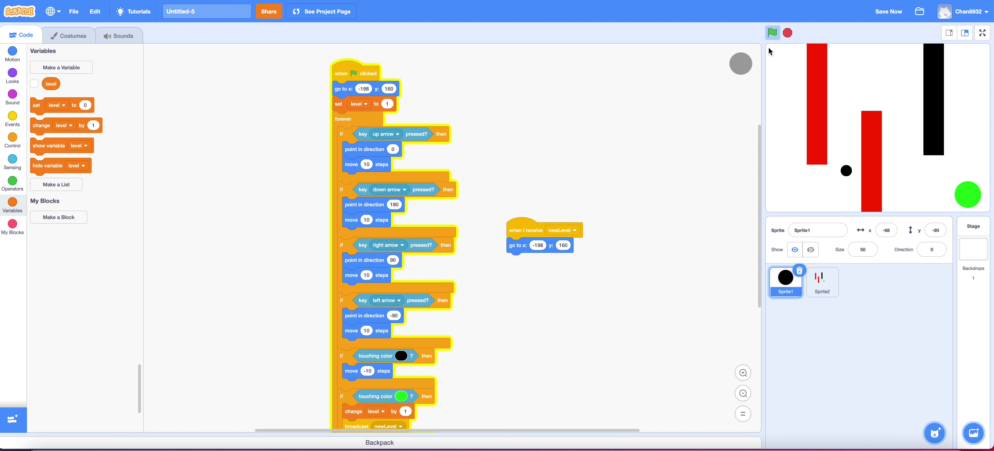
key("Right")
key("Down")
key("Right")
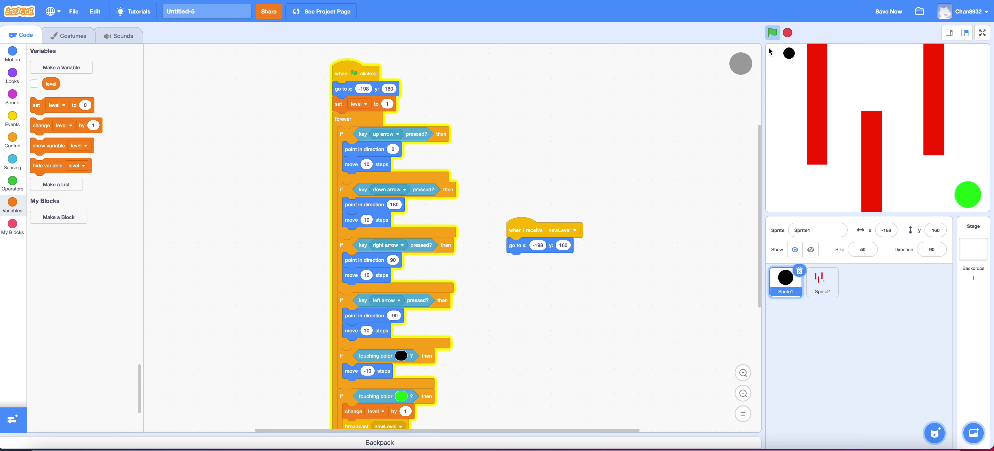
key("Down")
key("Right")
key("Up")
key("Down")
key("Right")
key("Up")
key("Right")
key("Down")
key("Right")
key("Down")
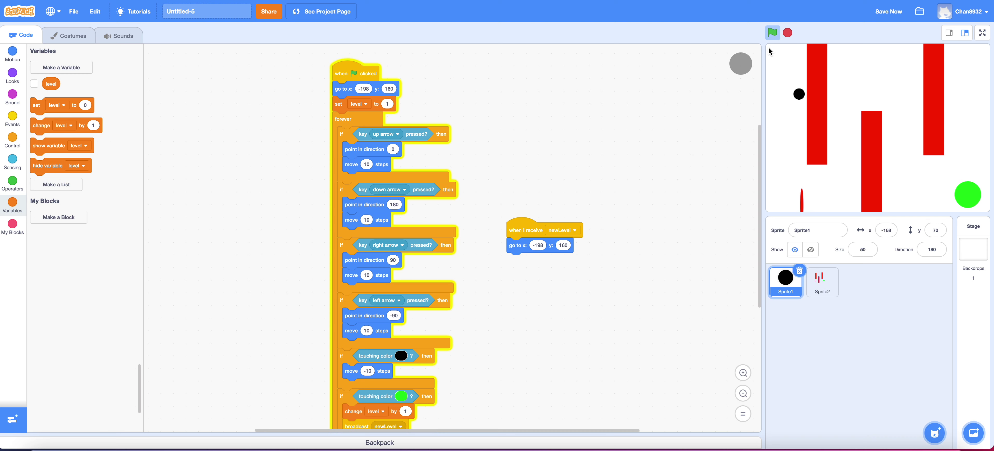
key("Right")
key("Up")
key("Right")
key("Down")
key("Right")
key("Right")
key("Down")
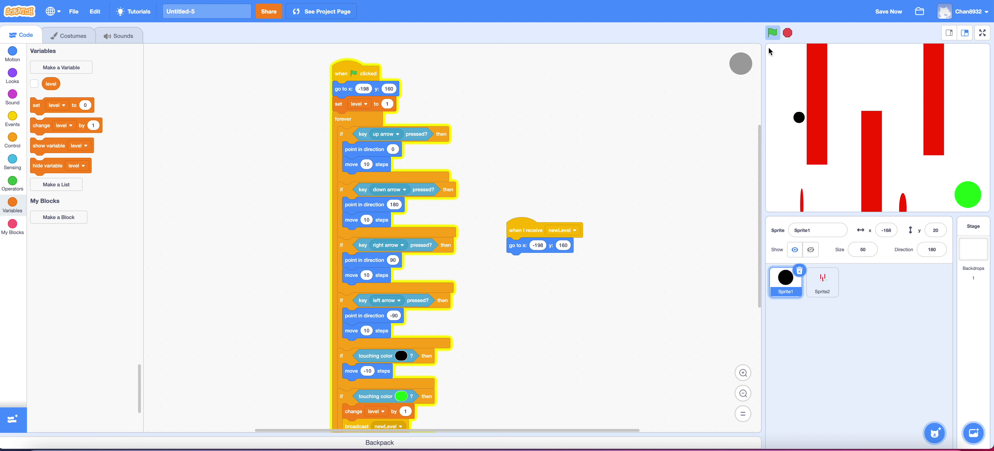
key("Right")
key("Up")
key("Right")
key("Down")
key("Right")
key("Down")
key("Right")
key("Up")
key("Left")
key("Down")
key("Right")
key("Up")
key("Right")
key("Left")
left_click(833, 285)
left_click(786, 280)
mouse_move(564, 244)
left_mouse_down()
mouse_move(628, 187)
mouse_move(572, 249)
left_mouse_up()
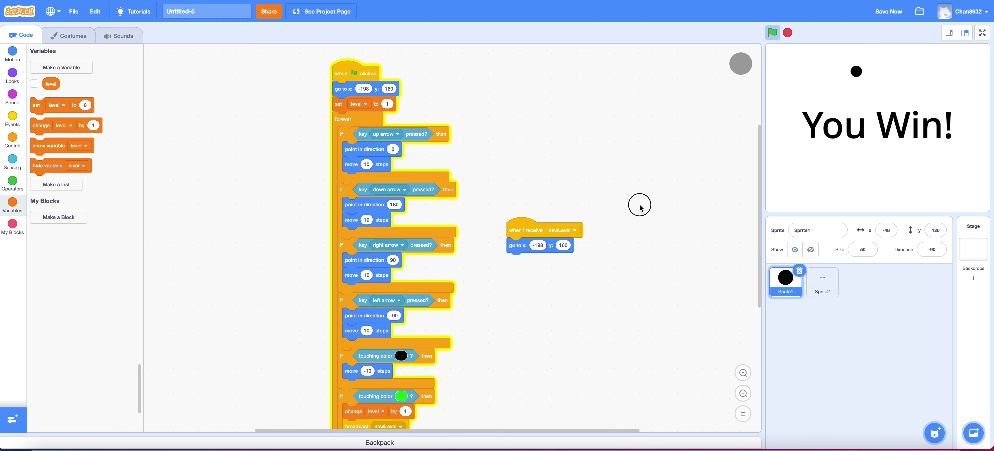
scroll(639, 204, "down", 5)
mouse_move(366, 335)
left_mouse_down()
mouse_move(377, 338)
mouse_move(166, 271)
mouse_move(370, 336)
left_mouse_up()
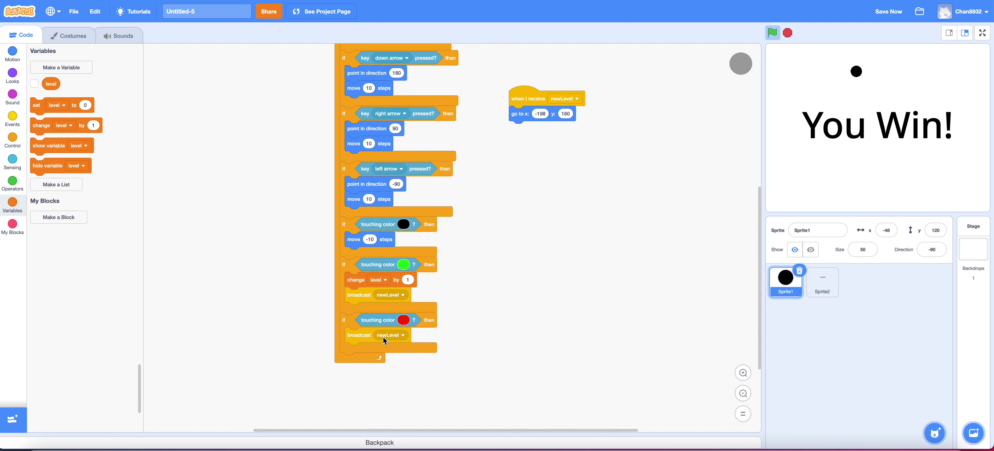
left_click(402, 336)
left_click(399, 356)
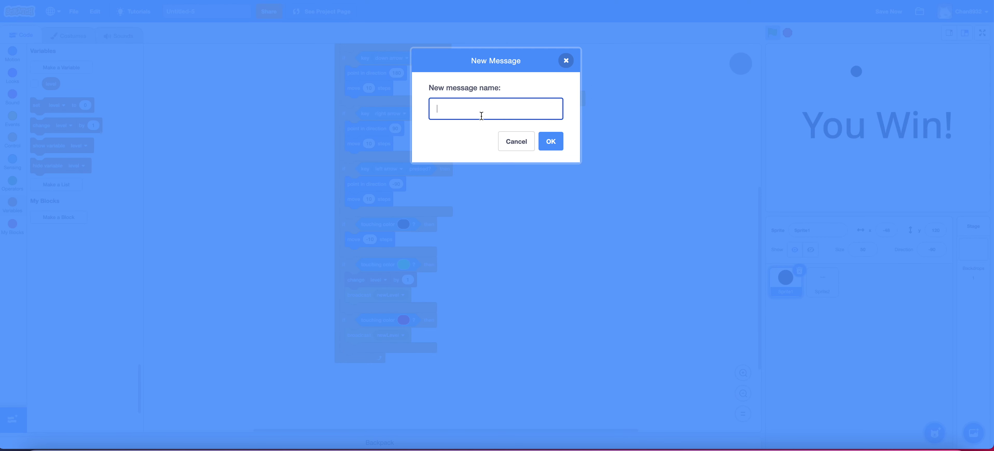
left_click(542, 148)
Step: Duplicate the maze sprite's "You Win!" costume7
left_click(825, 289)
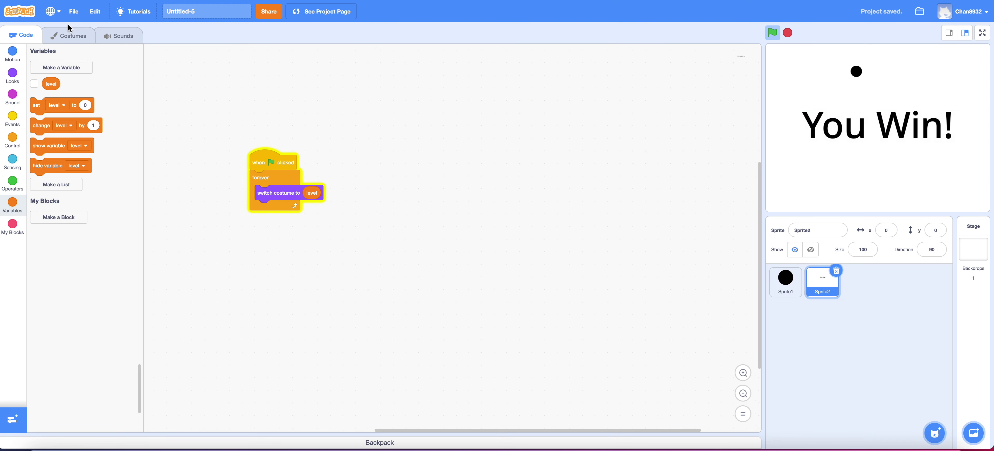
left_click(48, 37)
right_click(27, 338)
left_click(39, 344)
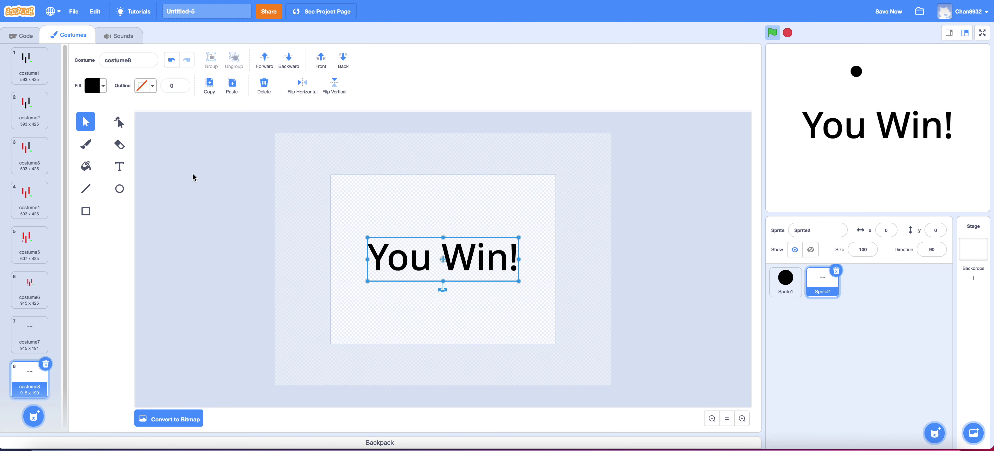
Step: Change the text in costume8 from "You Win!" to "You lose", without the exclamation mark
left_click(119, 174)
left_click_drag(449, 257, 505, 264)
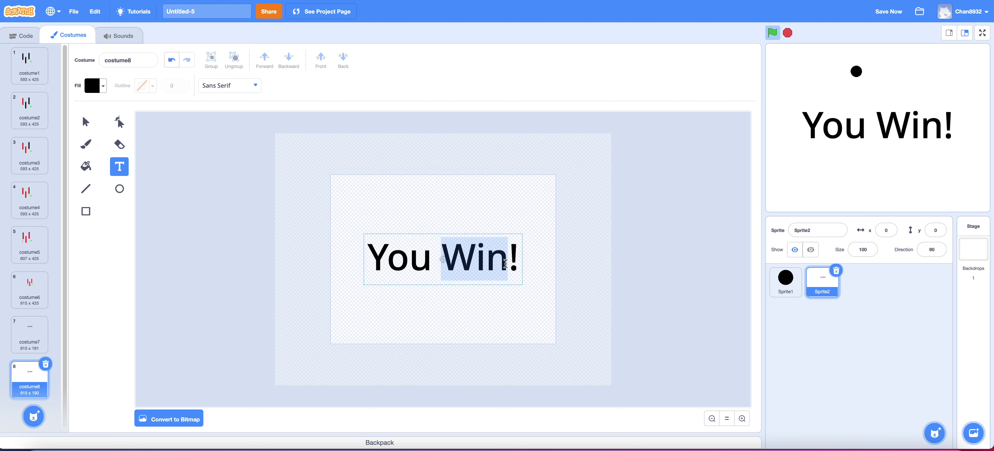
type("lose")
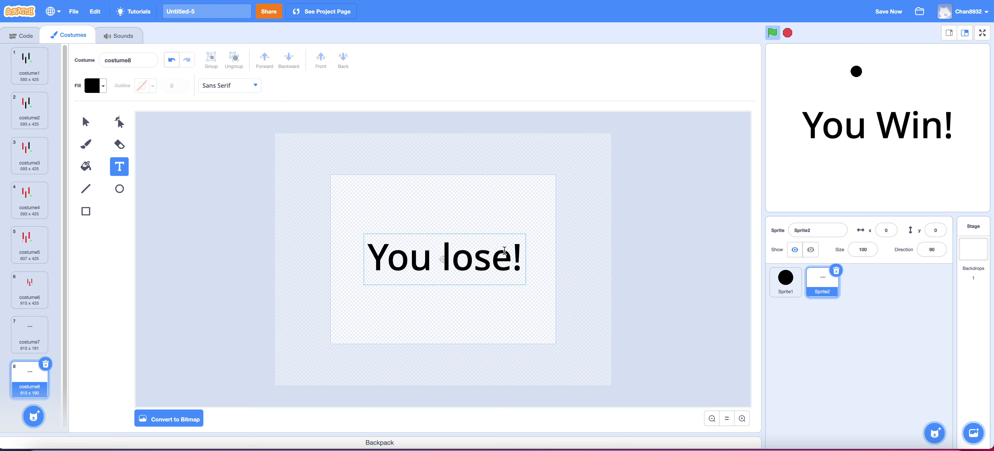
key("BackSpace")
left_click(508, 206)
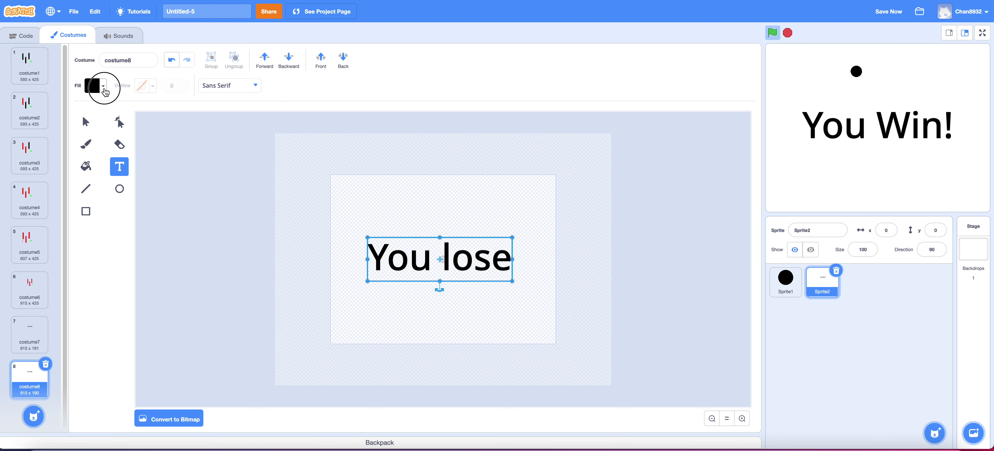
Step: Try filling the "You lose" text with red at brightness 100, and undo the color change
left_click(94, 86)
left_click_drag(59, 177, 114, 177)
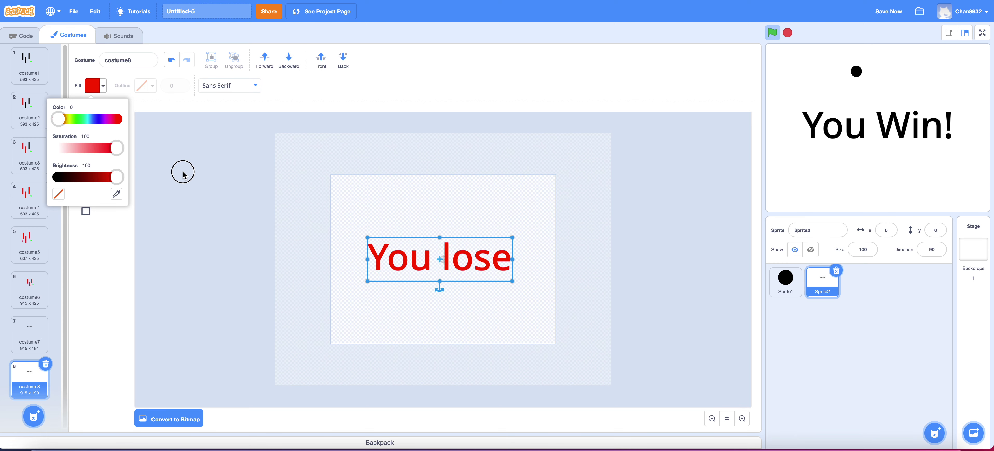
key("ctrl+z")
left_click(293, 166)
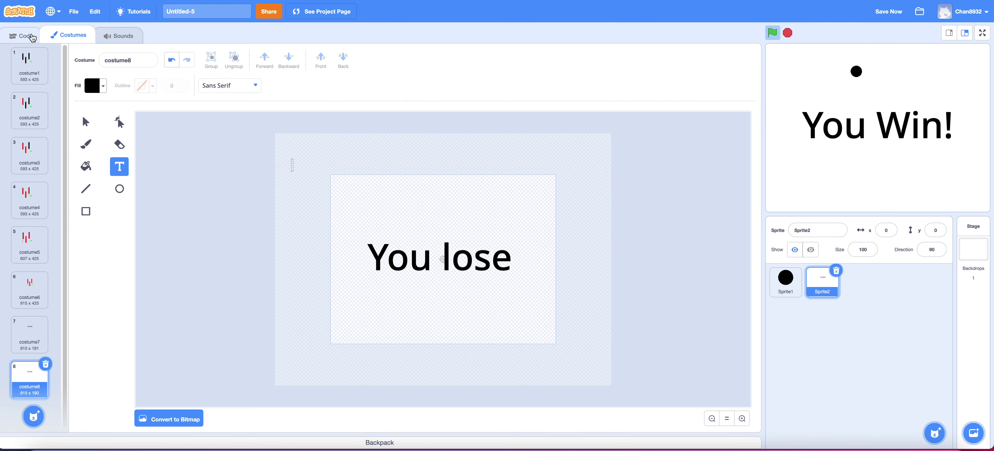
Step: Give Sprite2 a new script with a when I receive lose hat block and a switch costume to costume8 block under it
left_click(21, 35)
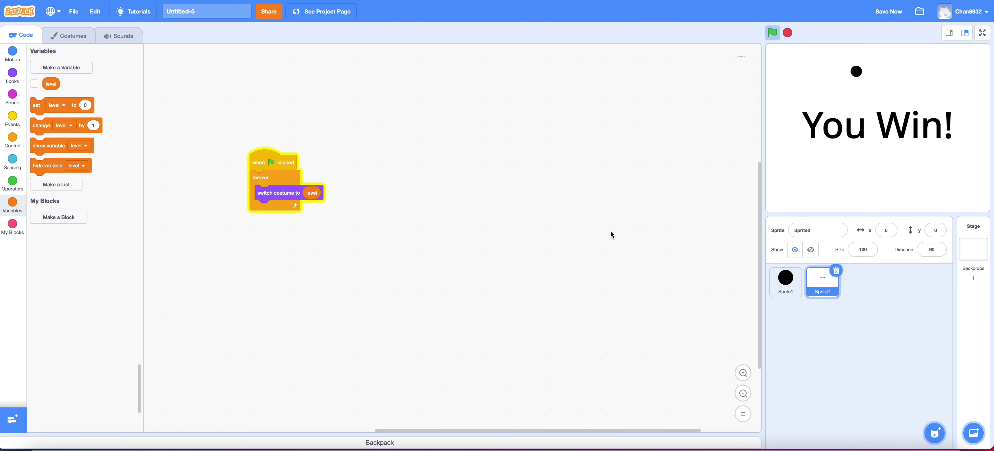
left_click(786, 279)
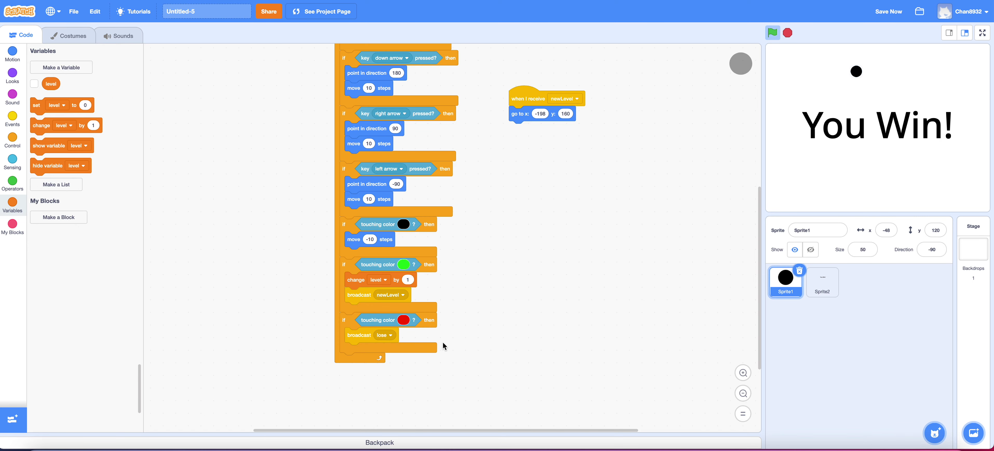
left_click(818, 288)
scroll(34, 155, "up", 10)
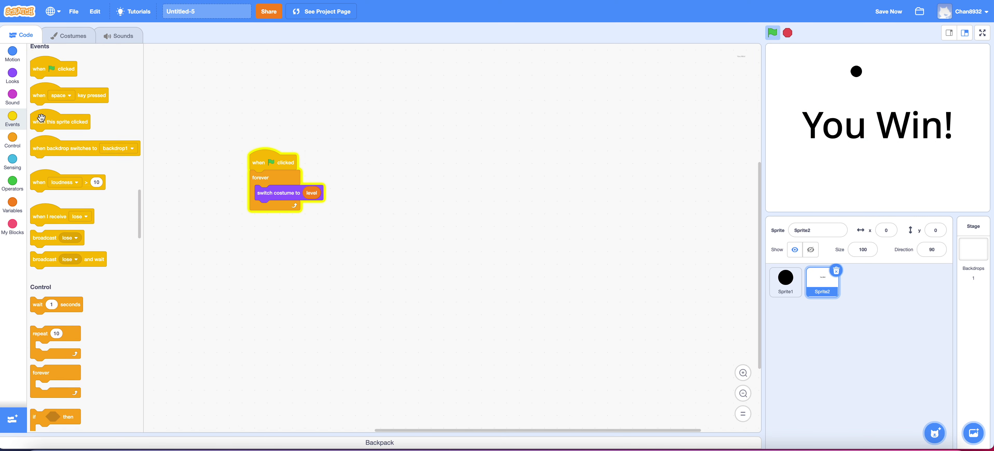
left_click_drag(60, 214, 346, 181)
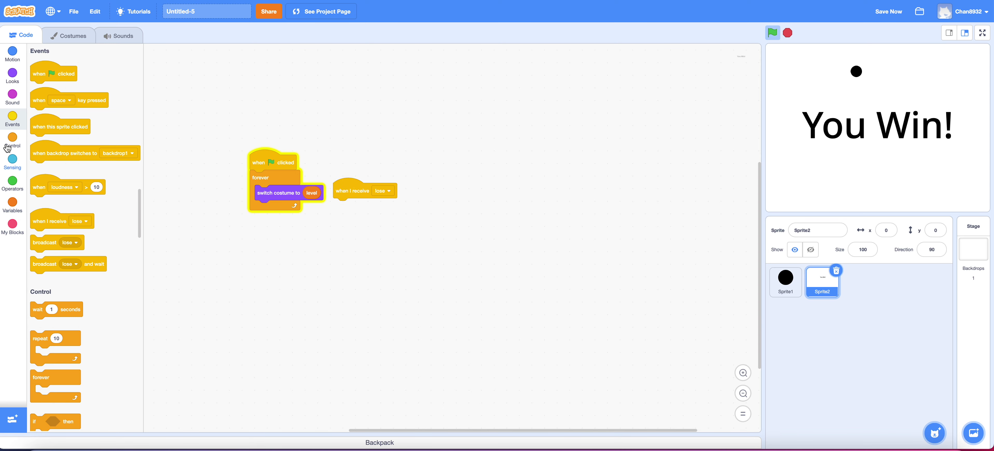
left_click(7, 79)
left_click_drag(63, 154, 402, 202)
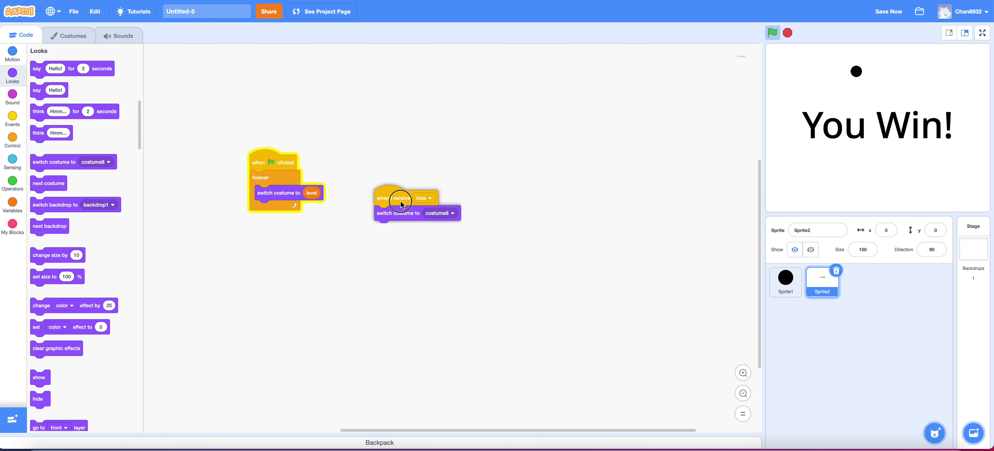
Step: Attach a stop all block to the end of Sprite2's lose script and run the game to test losing
left_click(22, 214)
left_click(13, 162)
left_click(13, 139)
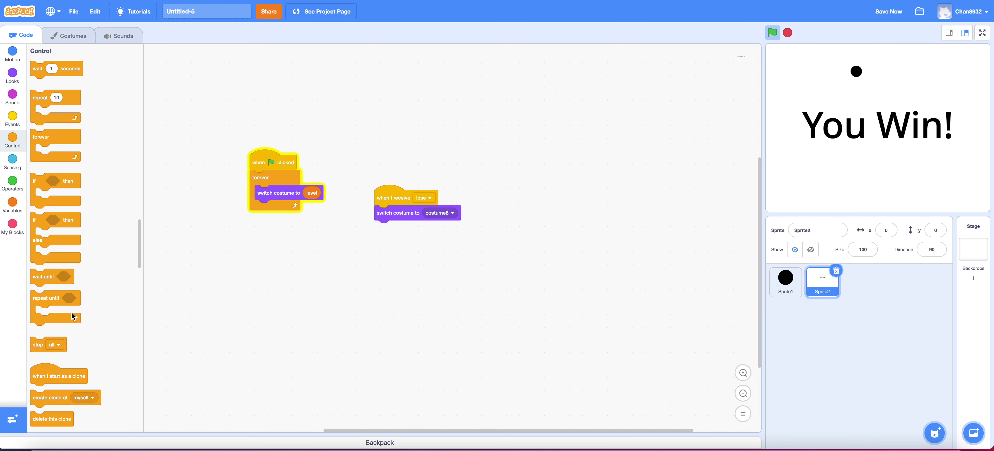
left_click_drag(50, 339, 393, 224)
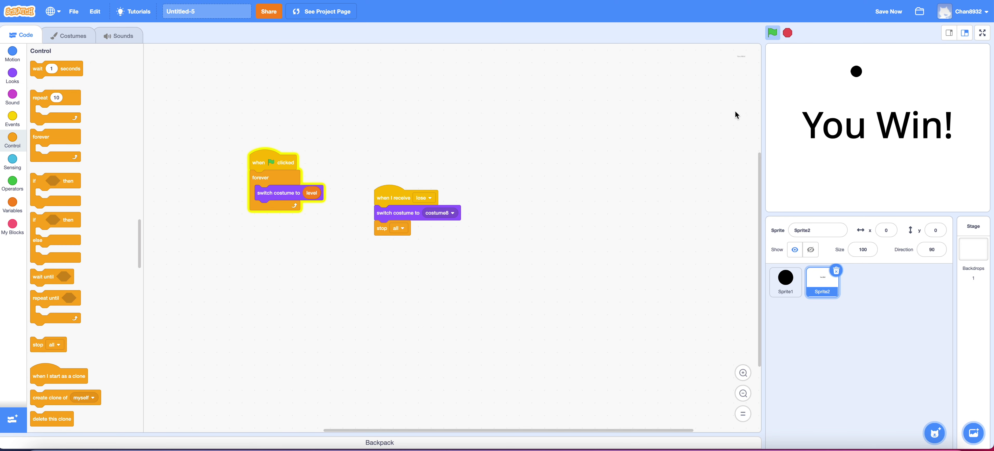
left_click(771, 34)
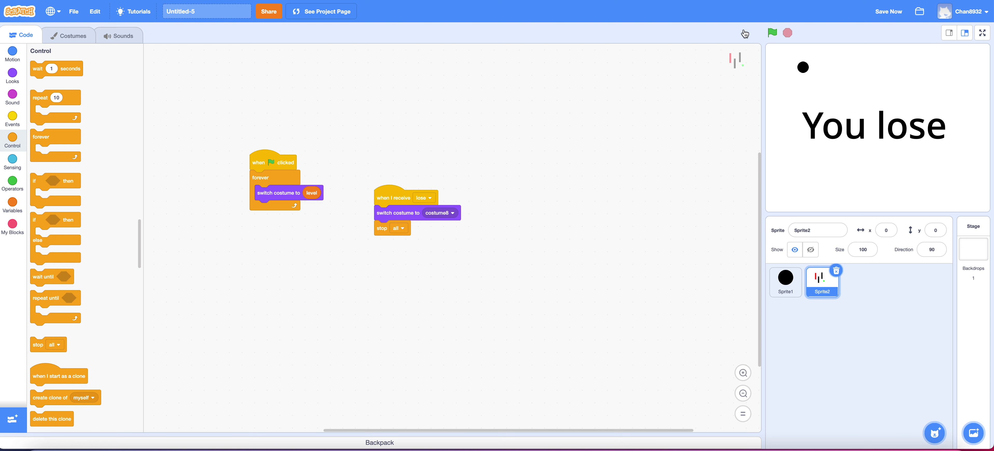
Step: Rename the project as Maze
left_click(230, 8)
type("Maze")
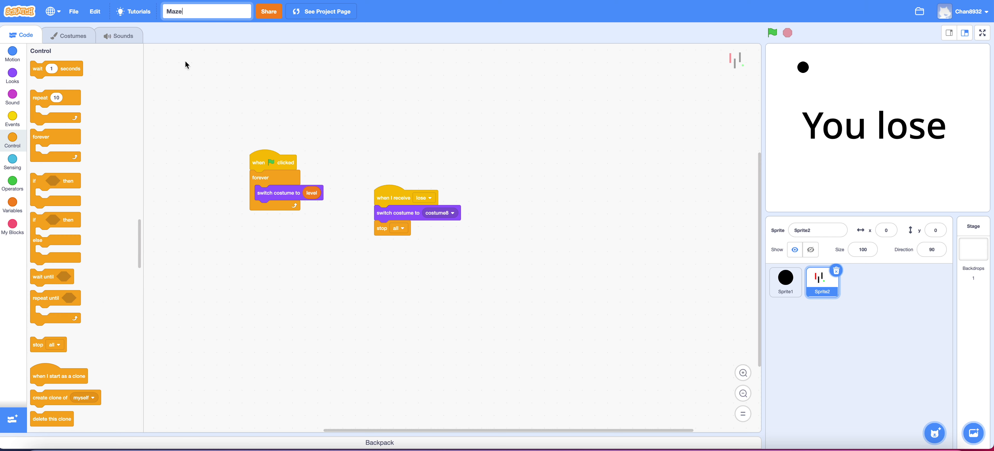
key("Return")
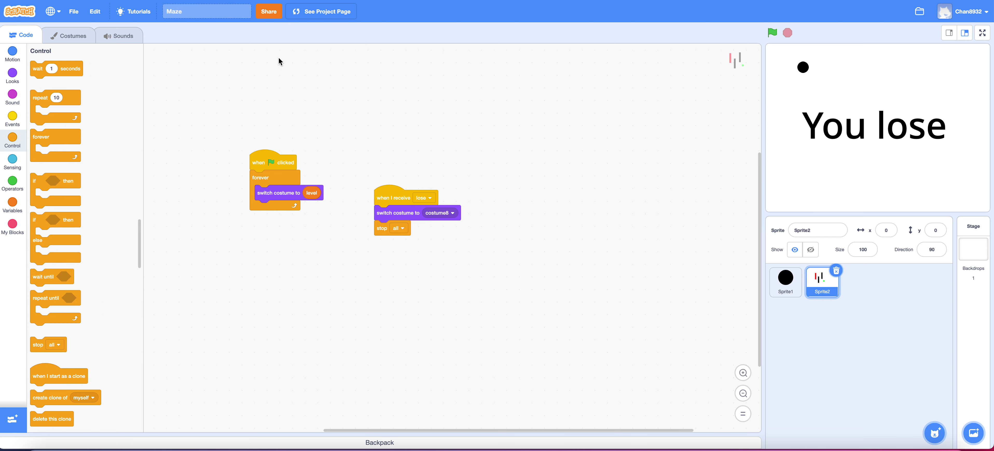